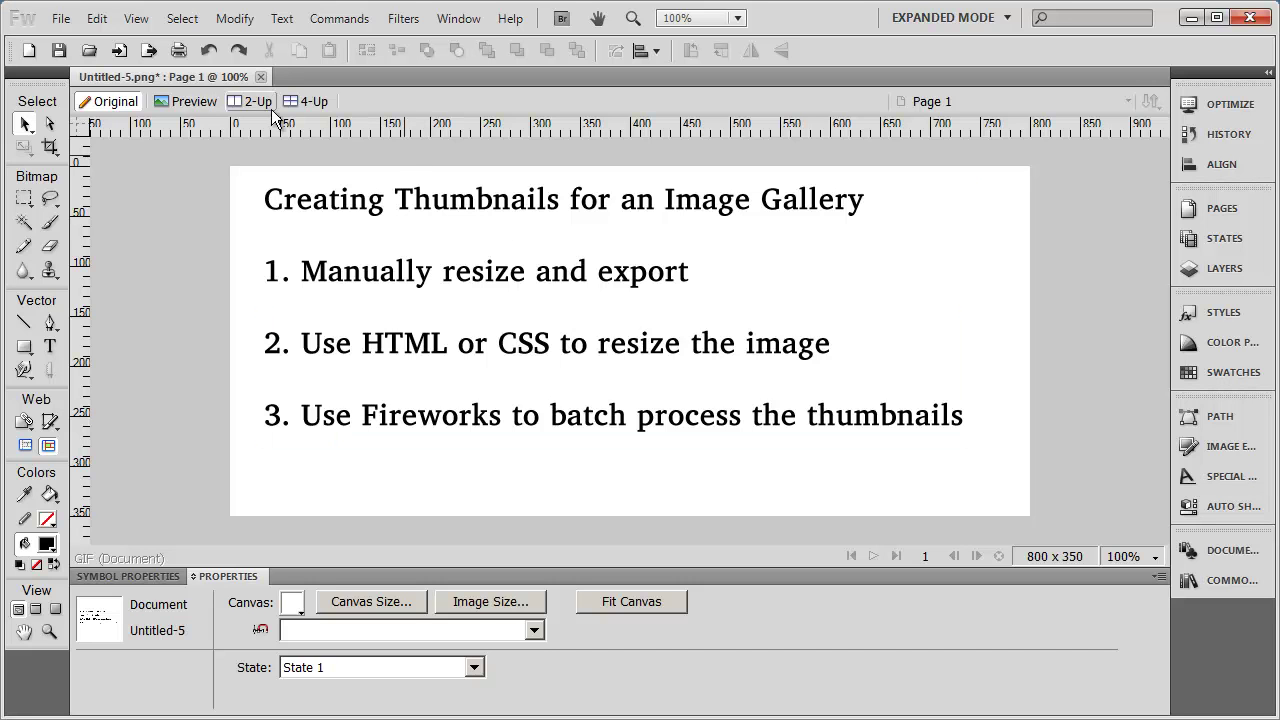
Close Untitled-5 without saving, then look over the images folder and close its window.
left_click(260, 77)
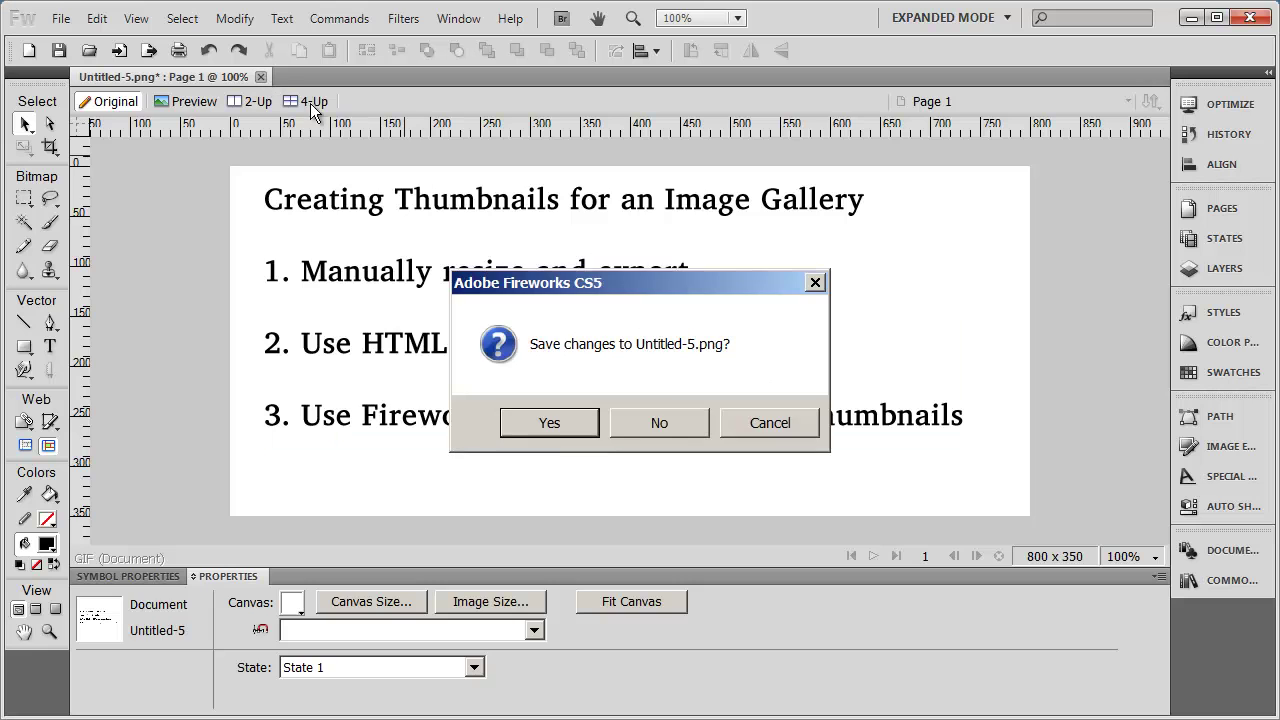
left_click(659, 423)
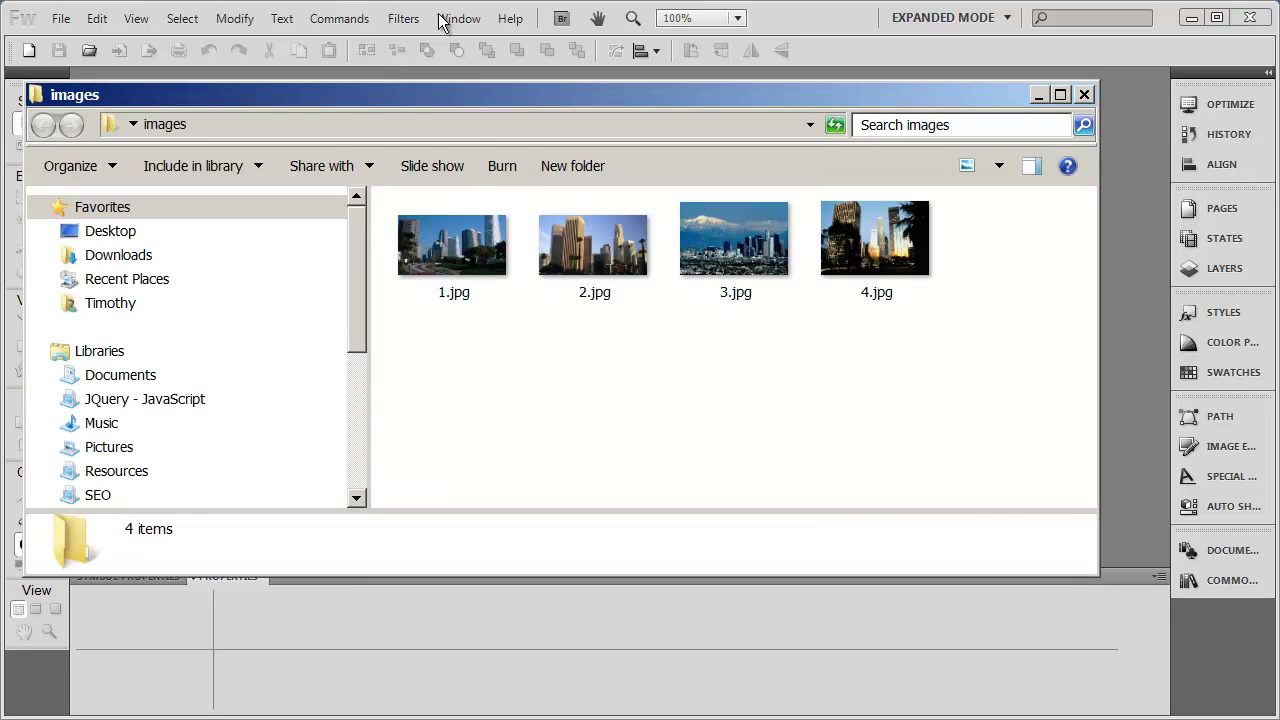
left_click_drag(423, 92, 481, 92)
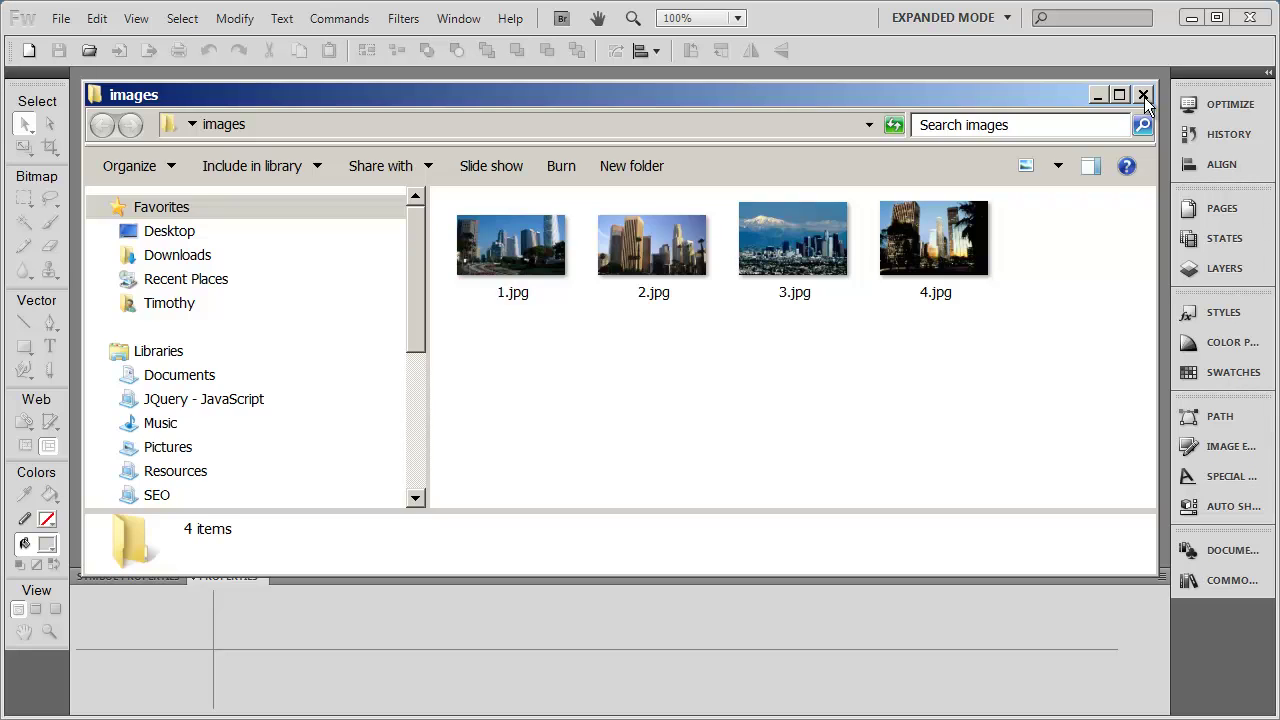
left_click(1144, 95)
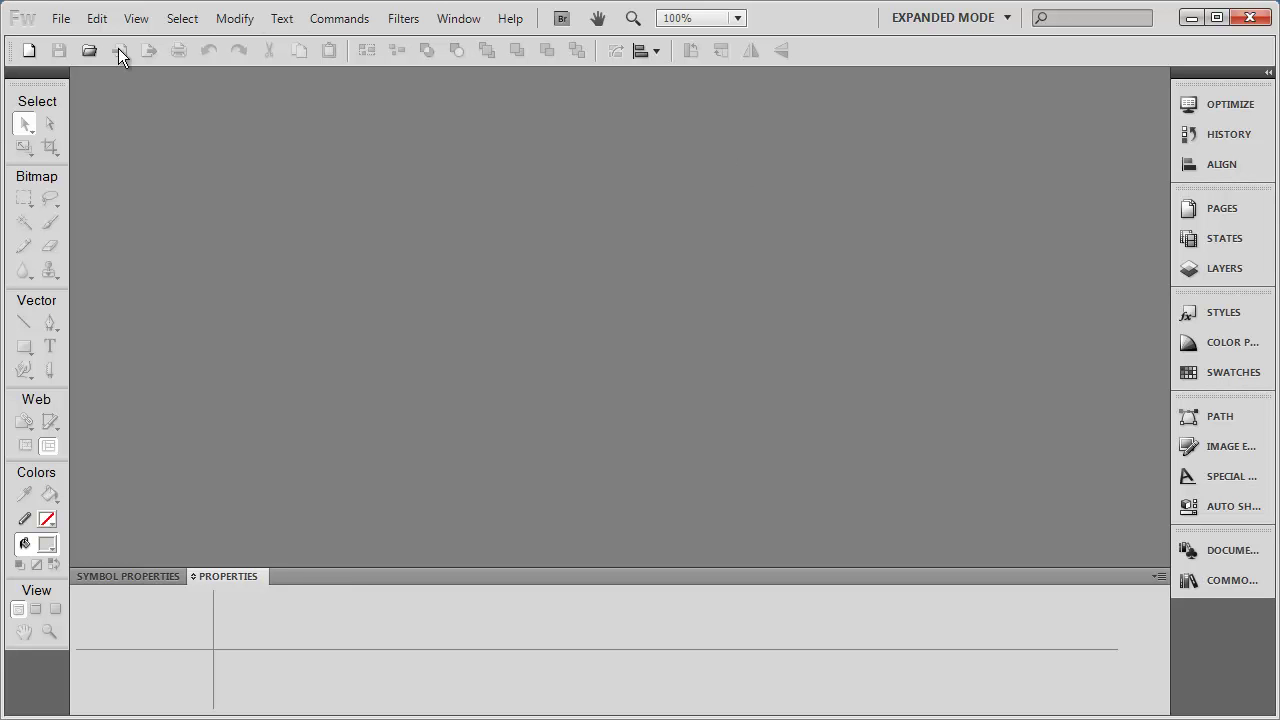
Queue 1.jpg through 4.jpg from the images folder in File > Batch Process.
left_click(60, 19)
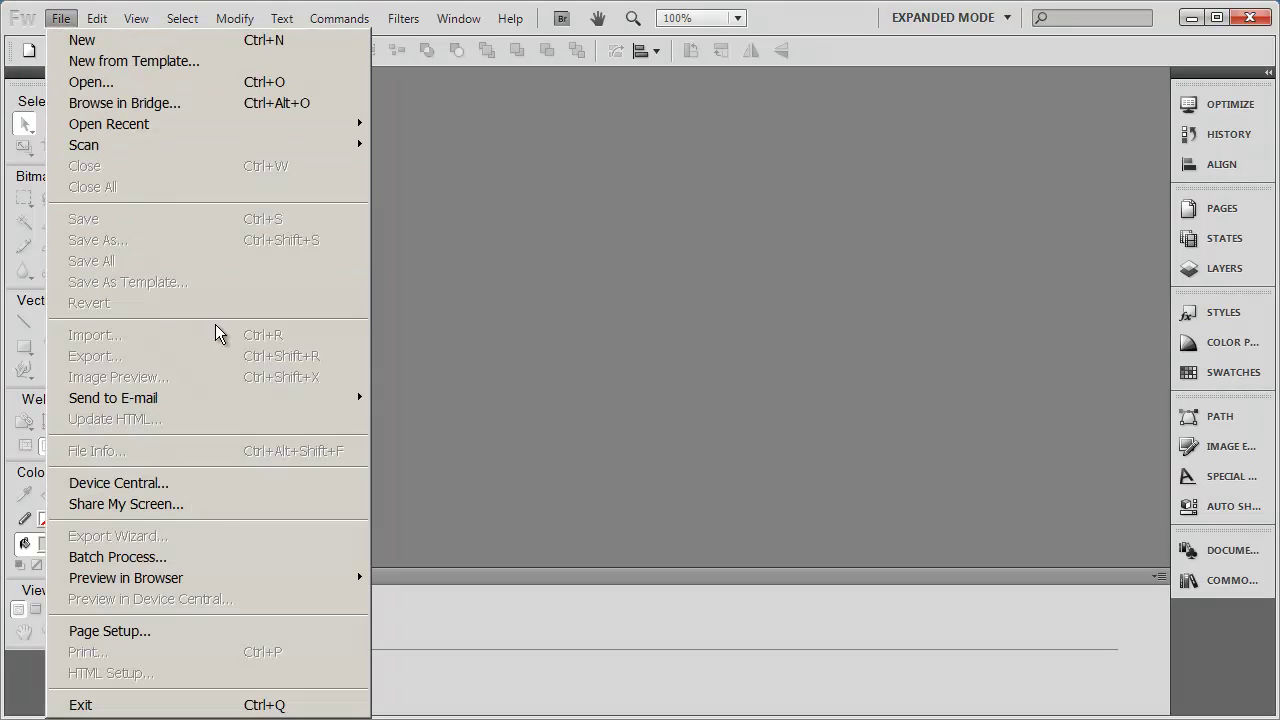
left_click(247, 557)
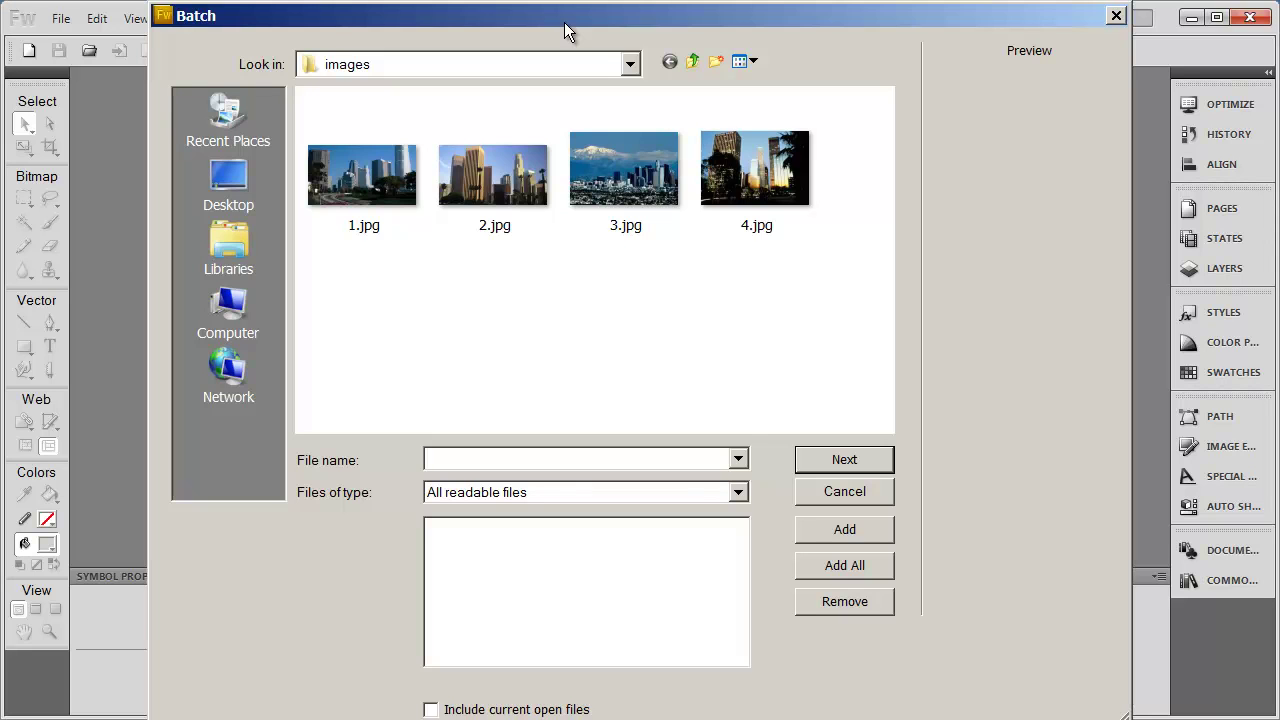
left_click(343, 180)
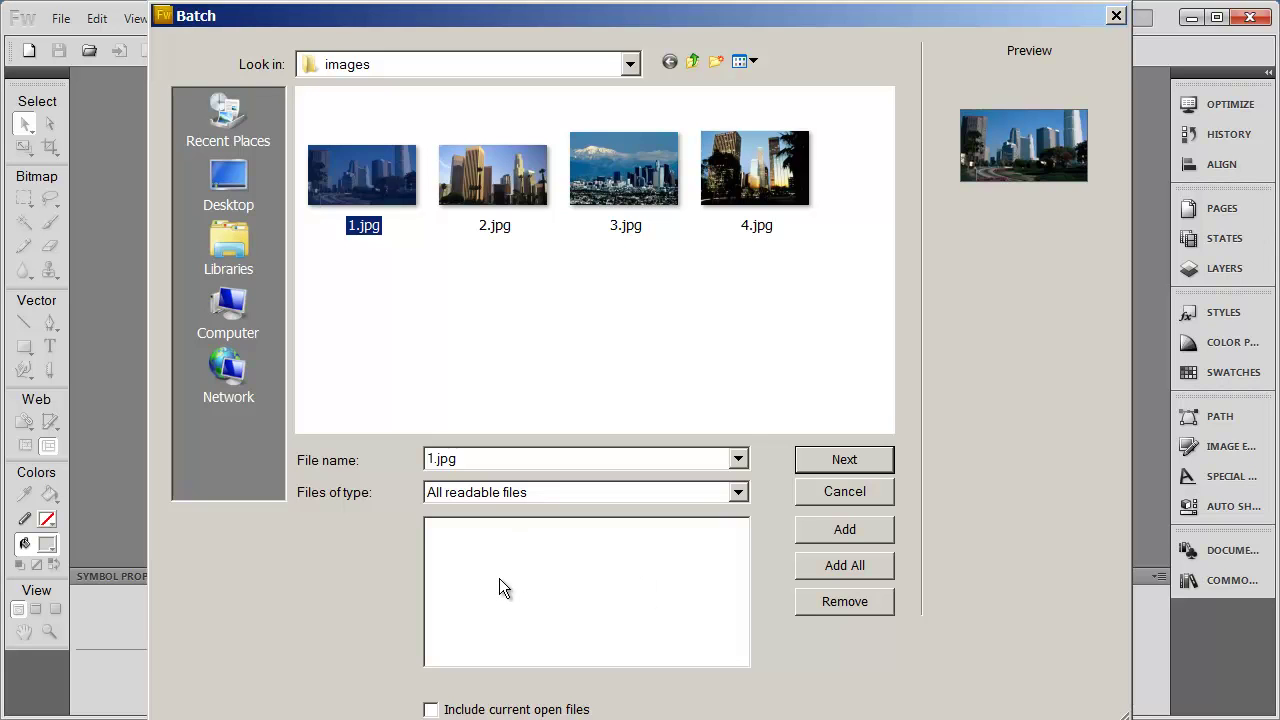
left_click(857, 566)
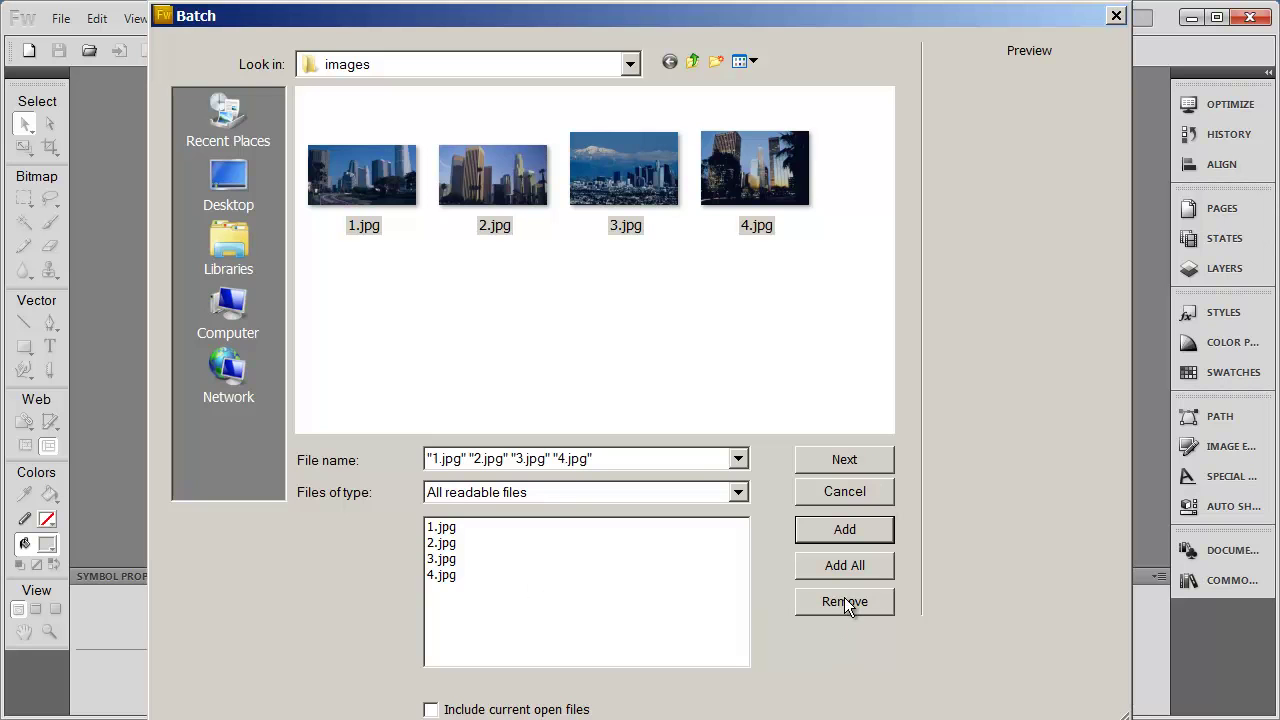
Add a Scale batch step set to Scale to Size at 72 × 72 pixels.
left_click(849, 463)
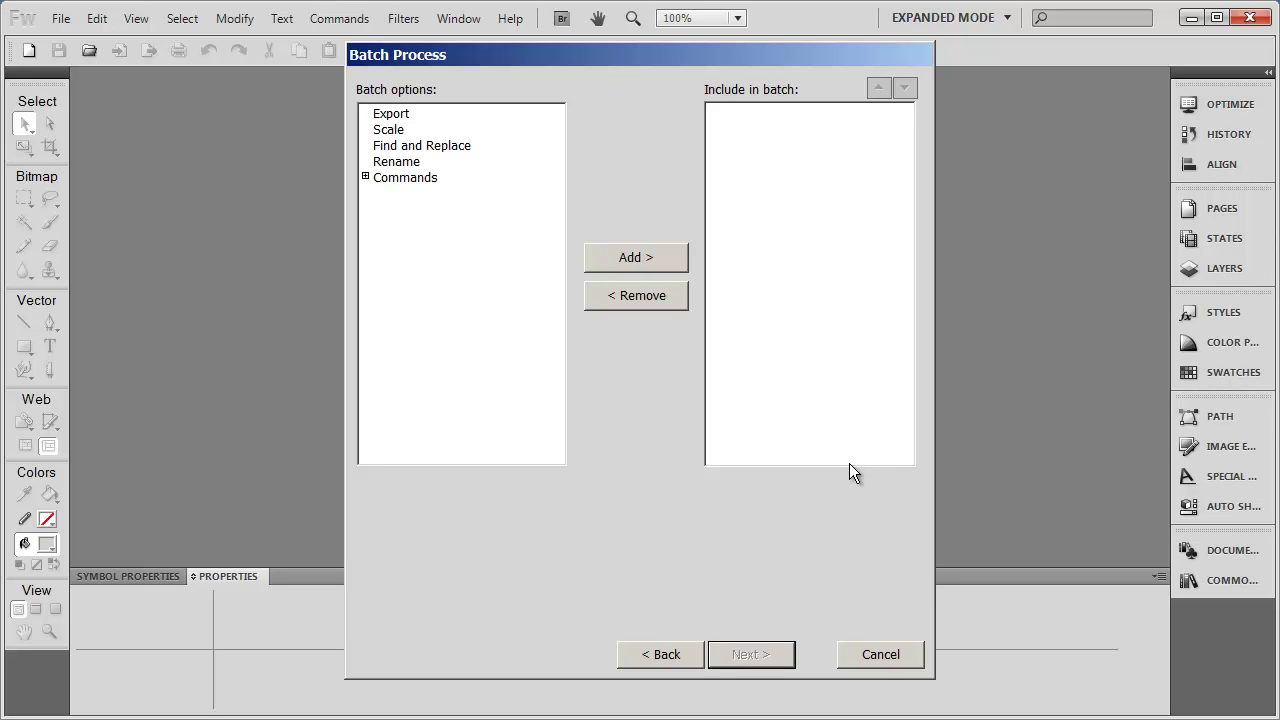
left_click(402, 136)
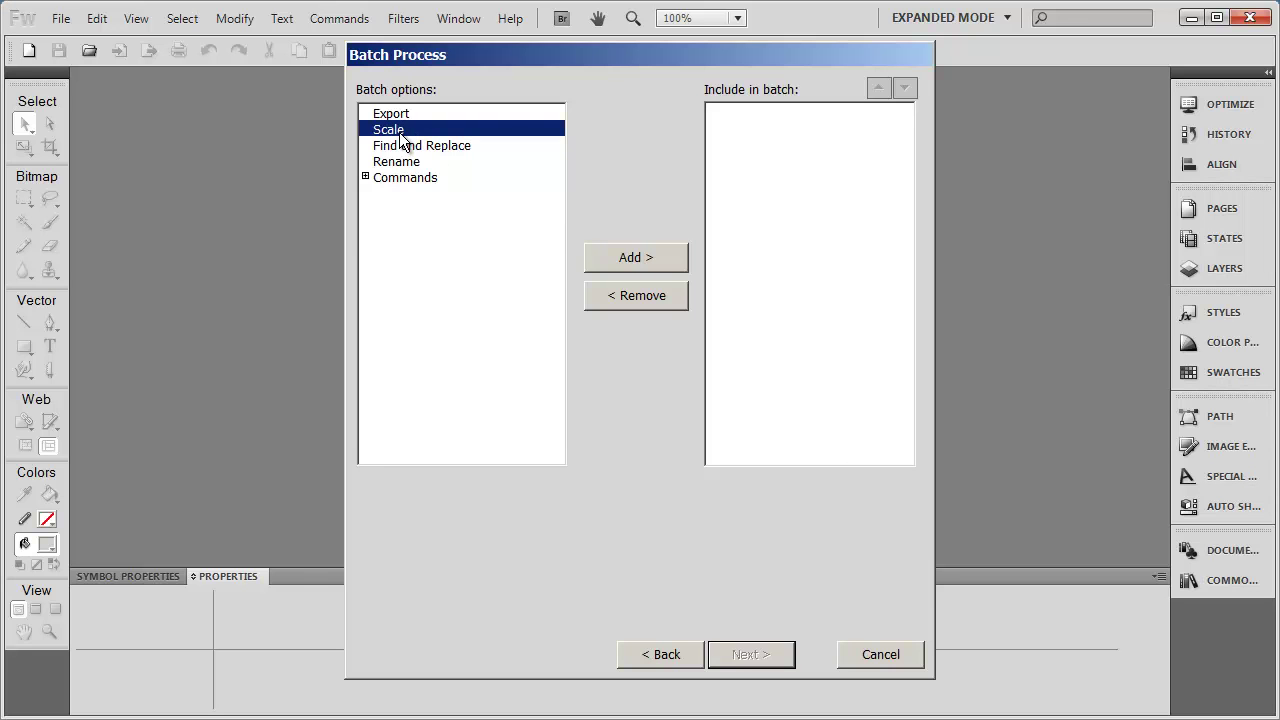
double_click(402, 137)
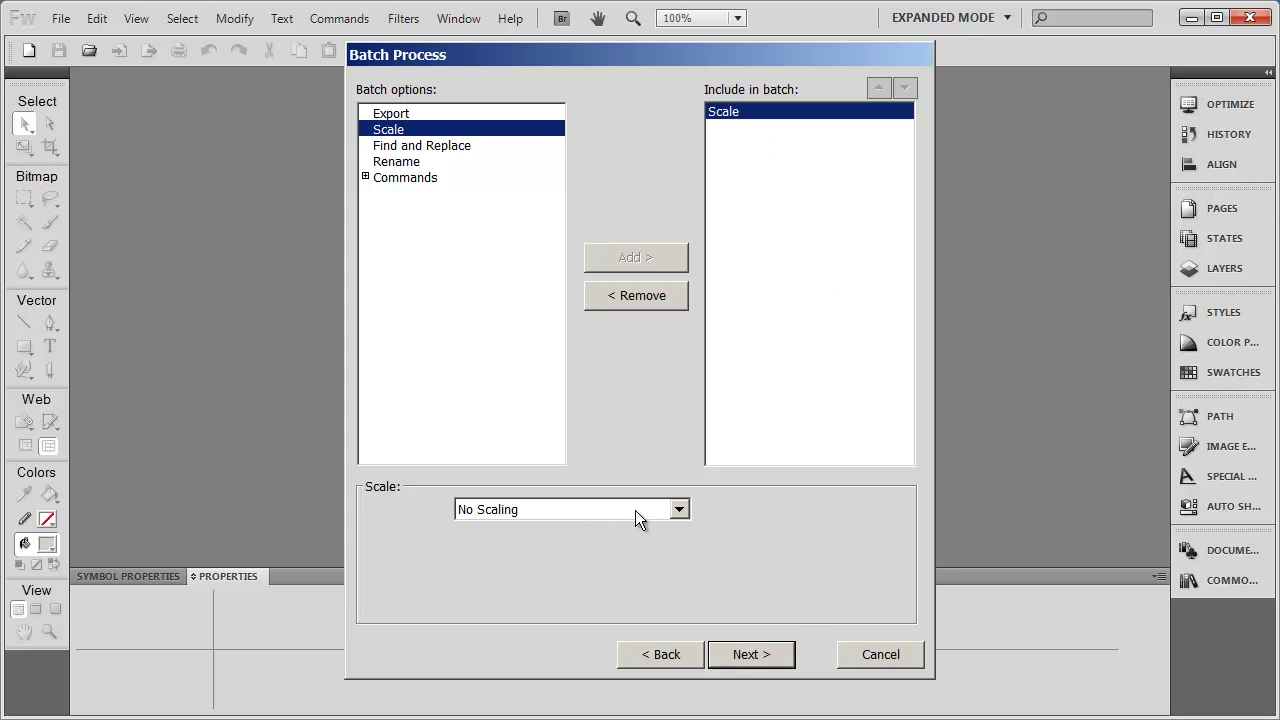
left_click(680, 510)
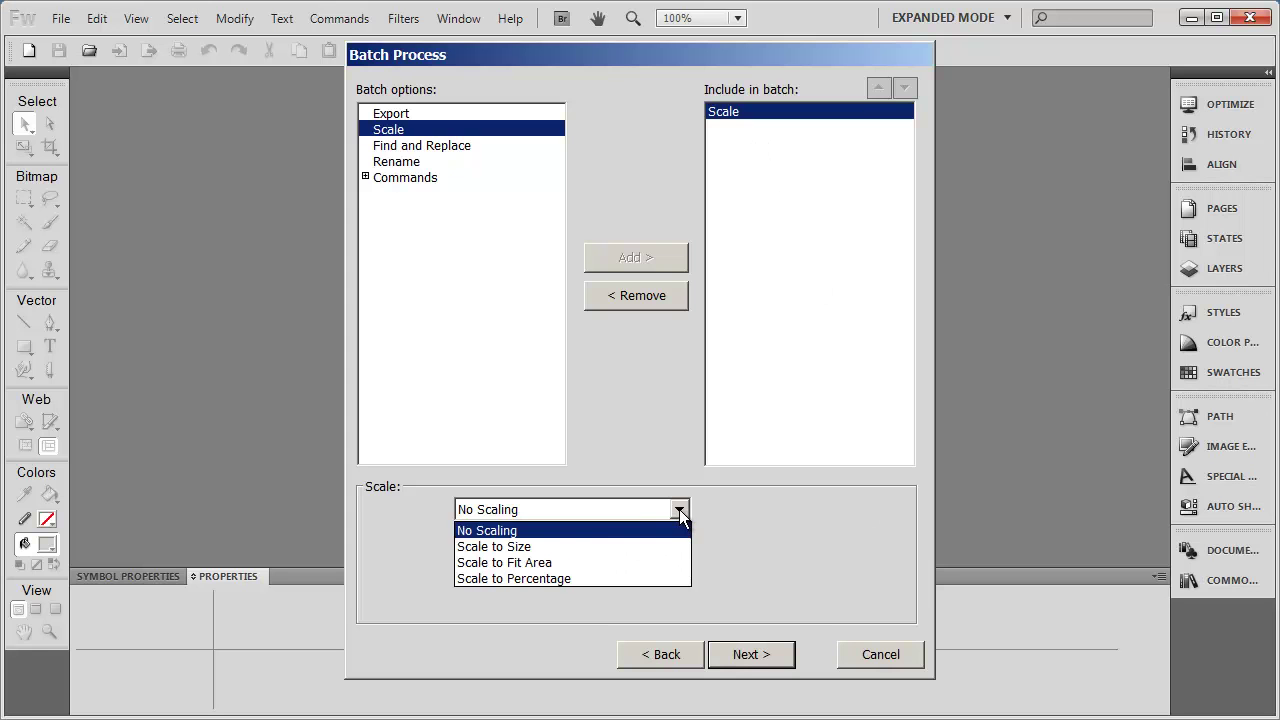
left_click(577, 546)
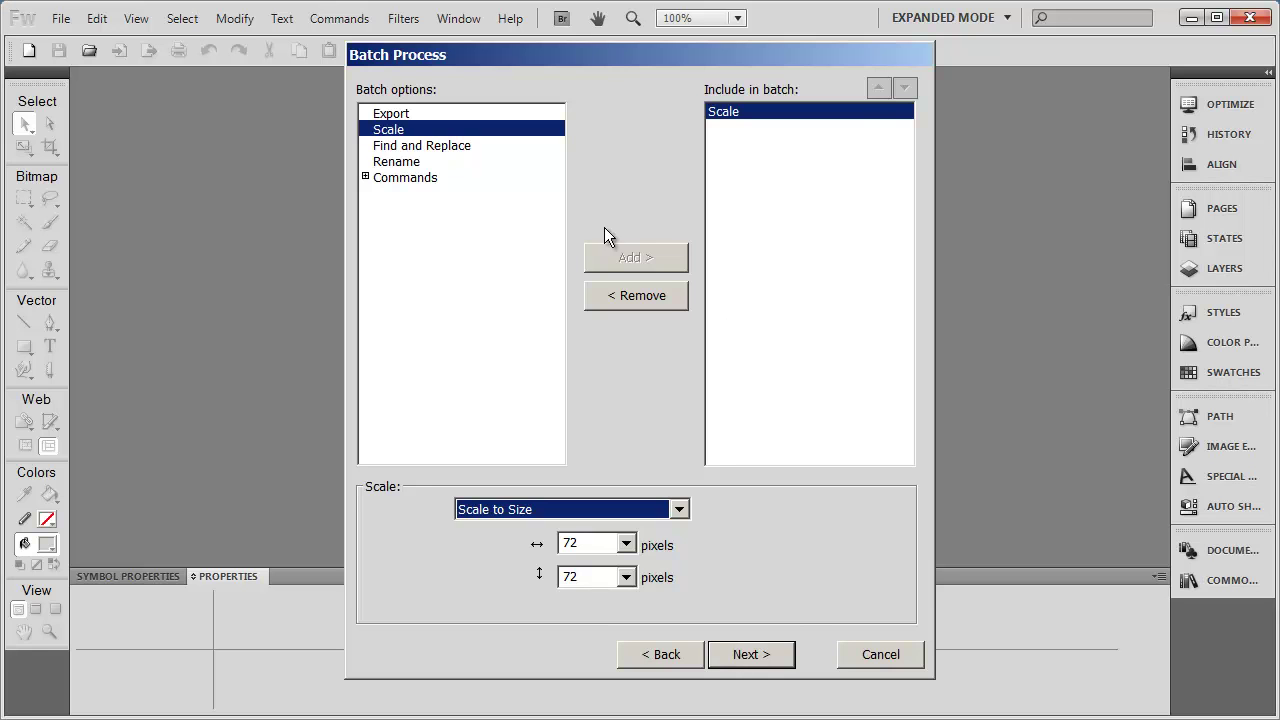
Add a Rename step with no prefix, replacing the -sm suffix with -thumb.
double_click(405, 163)
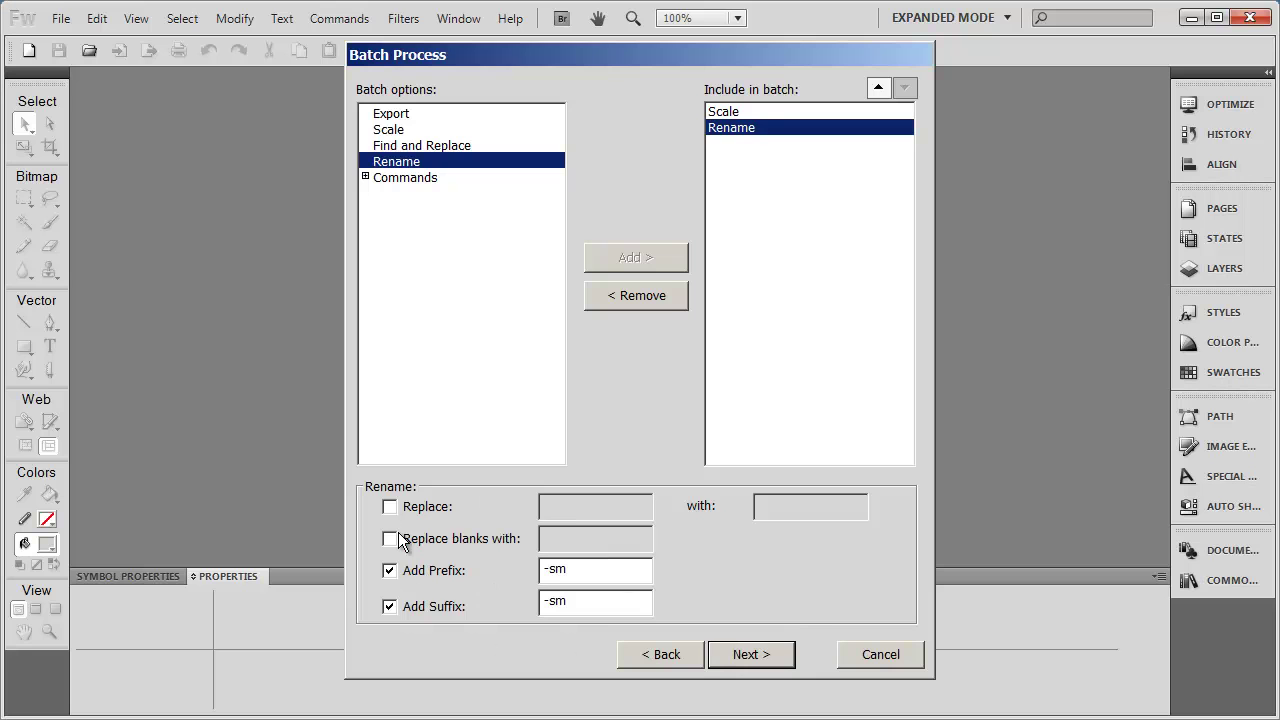
left_click(445, 577)
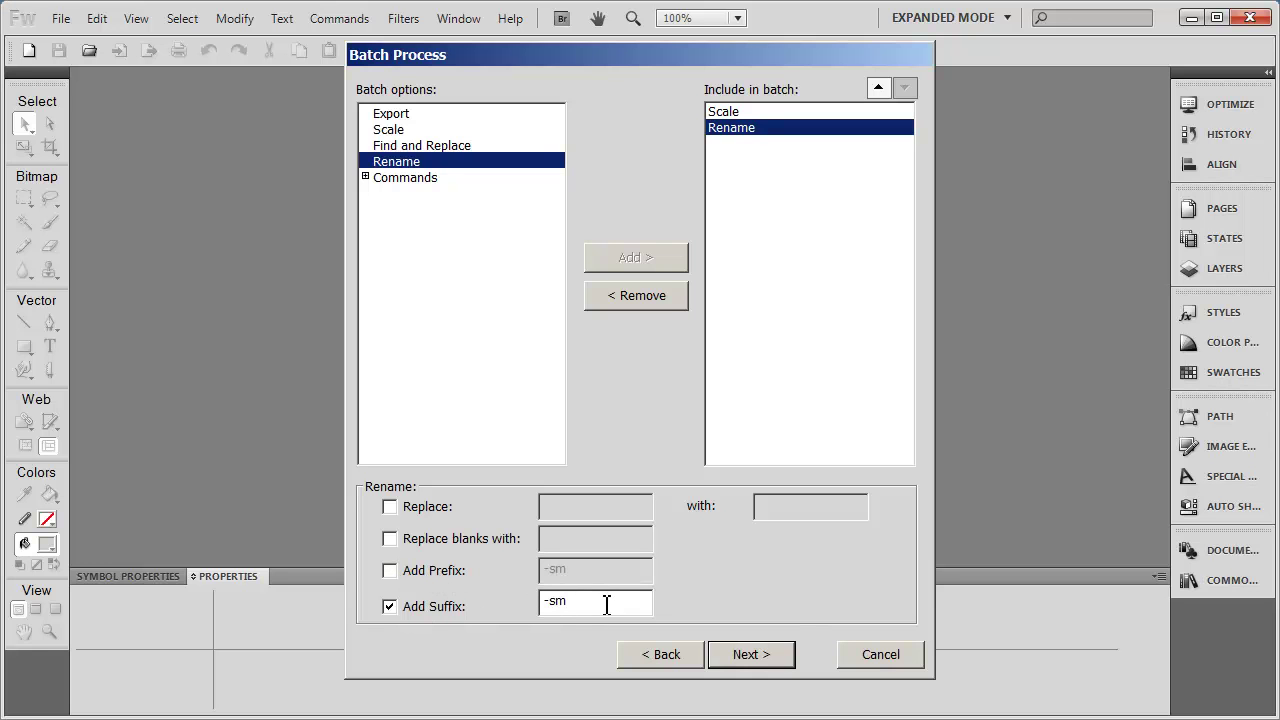
left_click_drag(606, 603, 456, 611)
type("-thumb")
Add an Export step using the smaller-file JPEG setting and proceed to saving options.
double_click(418, 114)
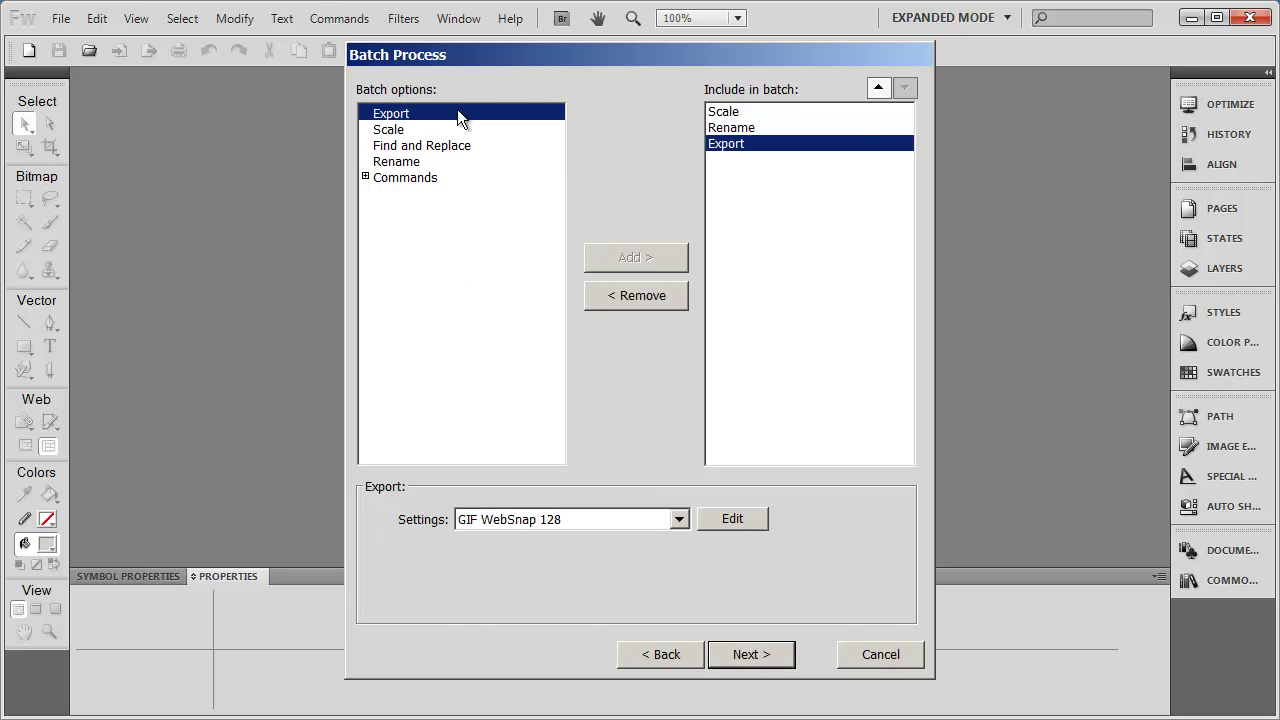
left_click(737, 128)
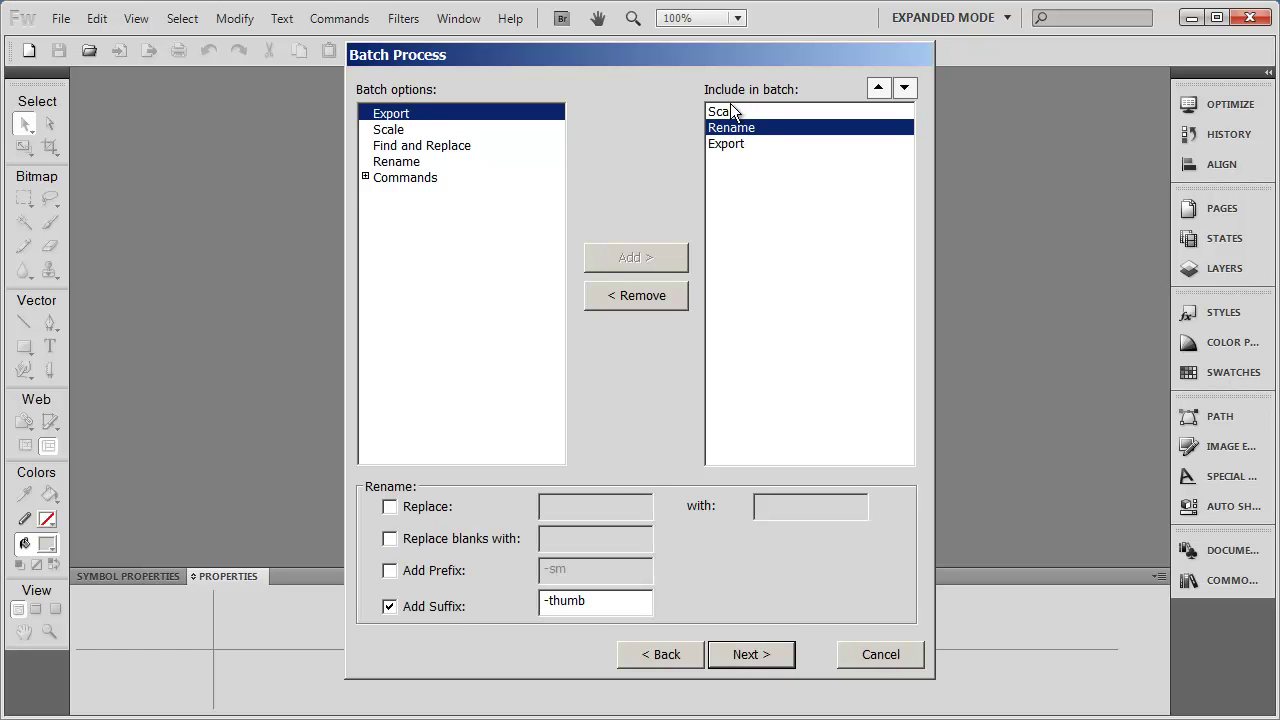
left_click(731, 110)
left_click(737, 127)
left_click(749, 143)
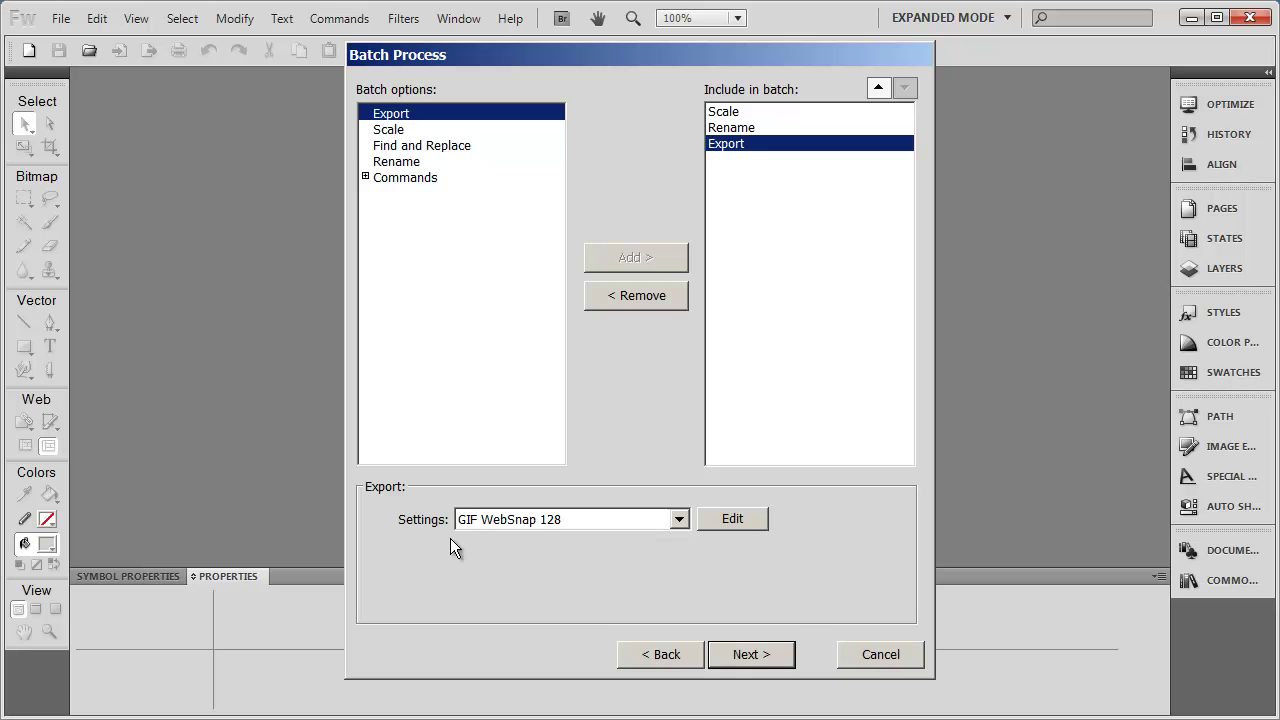
left_click(677, 524)
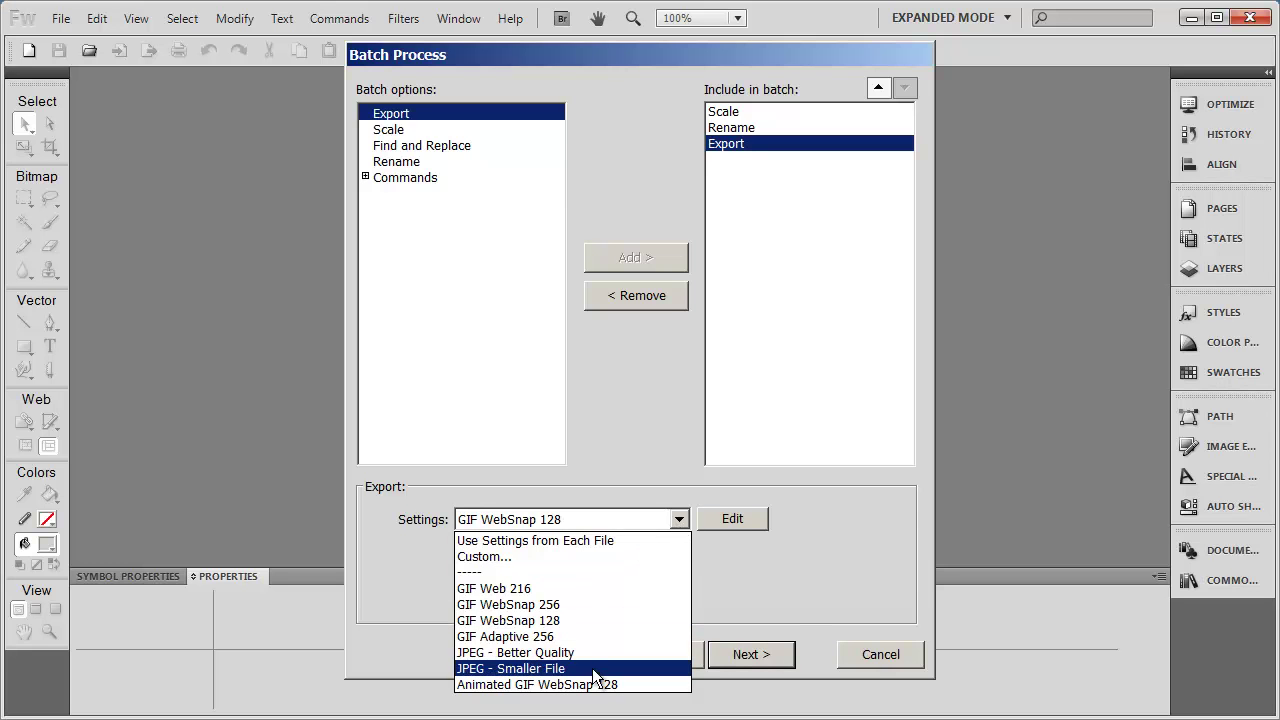
left_click(566, 669)
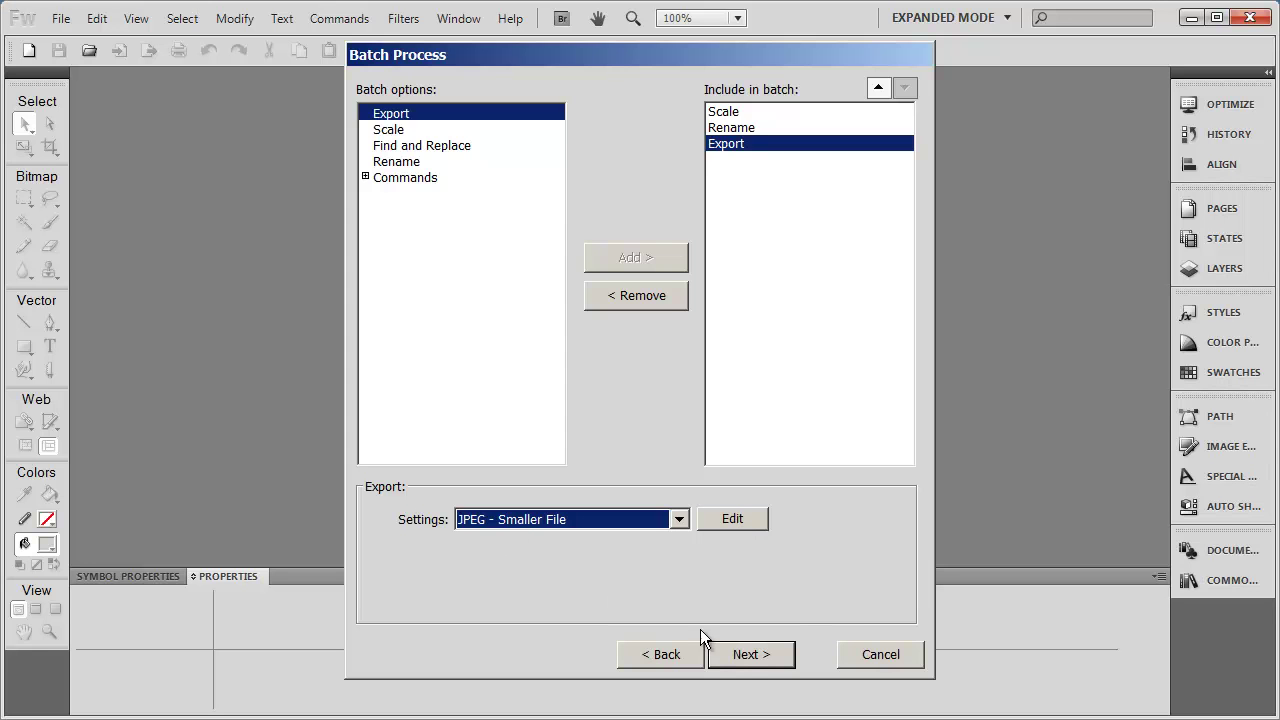
left_click(765, 660)
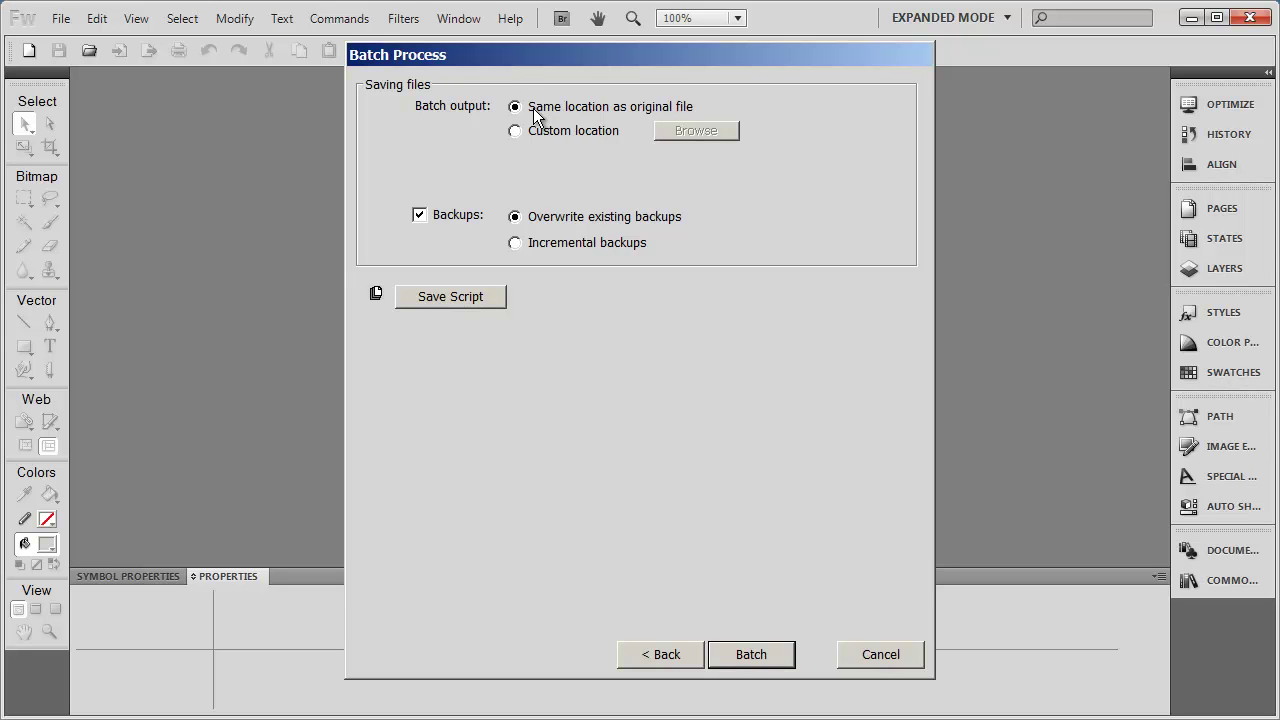
Run the batch on all 4 files and dismiss the finished progress report.
left_click(751, 650)
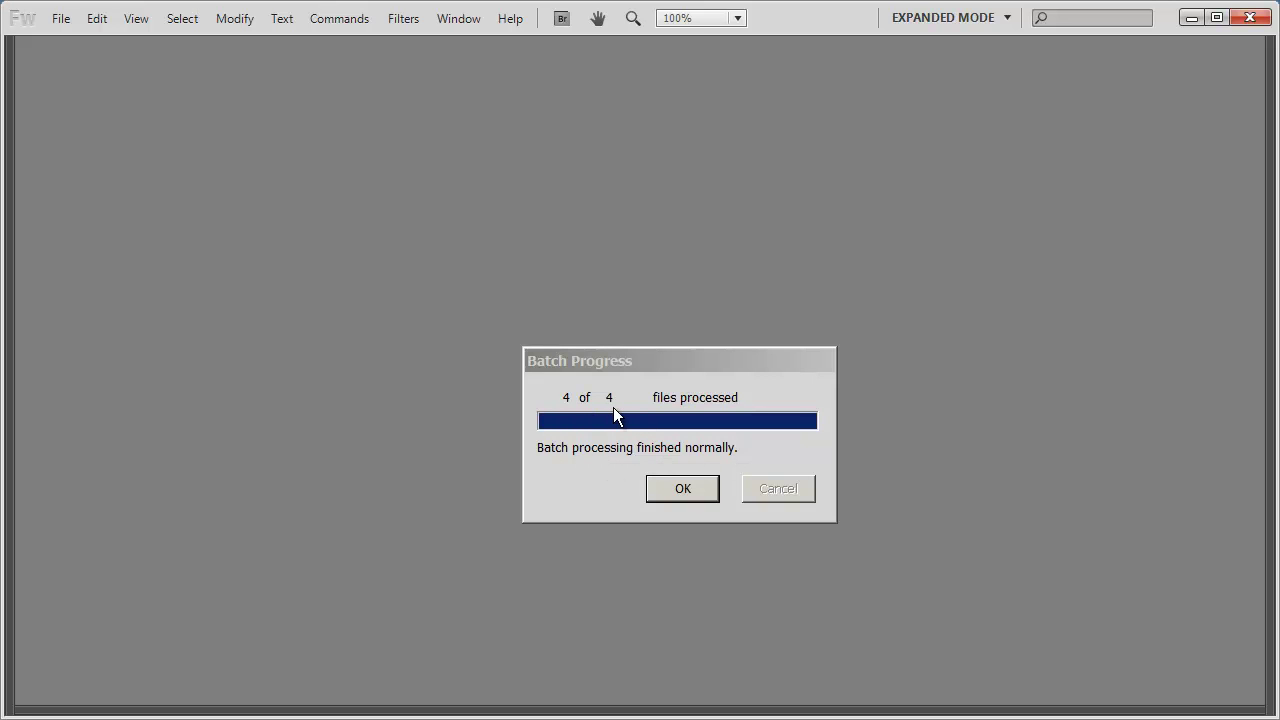
left_click(679, 490)
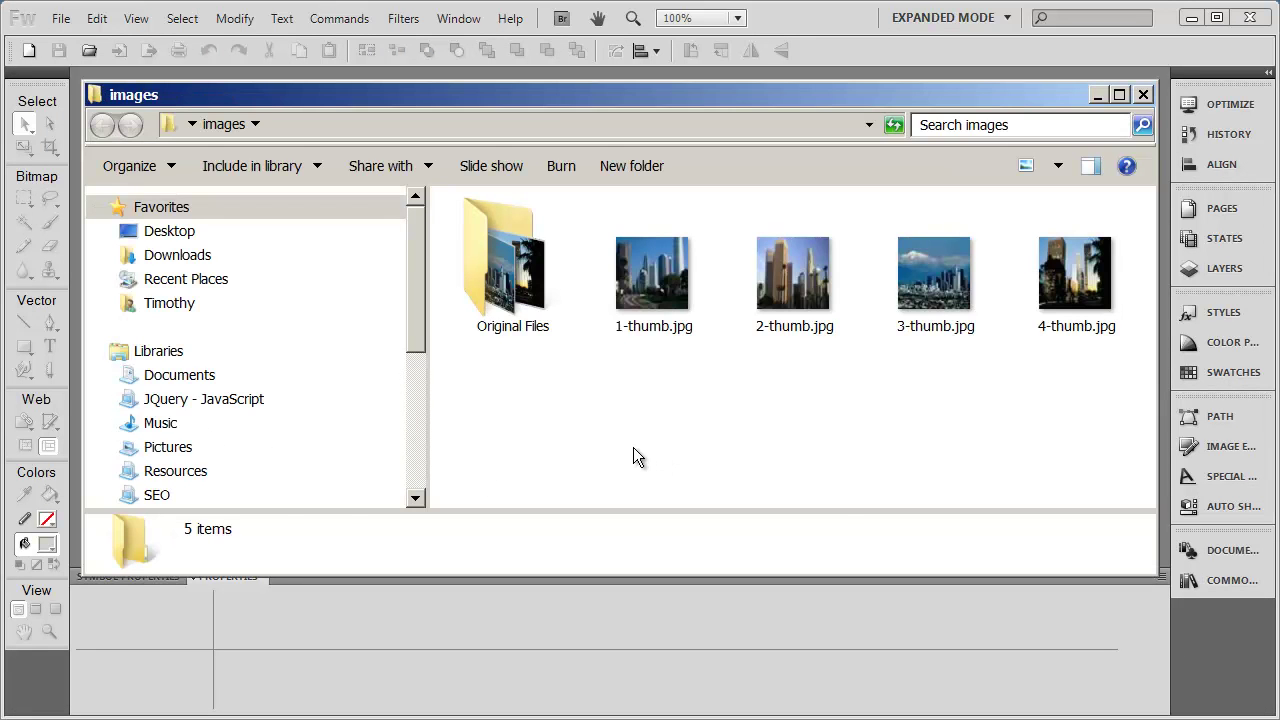
Confirm the -thumb.jpg files are 72 x 72 JPEGs, then select the Original Files folder.
left_click(648, 295)
left_click(826, 278)
left_click(922, 274)
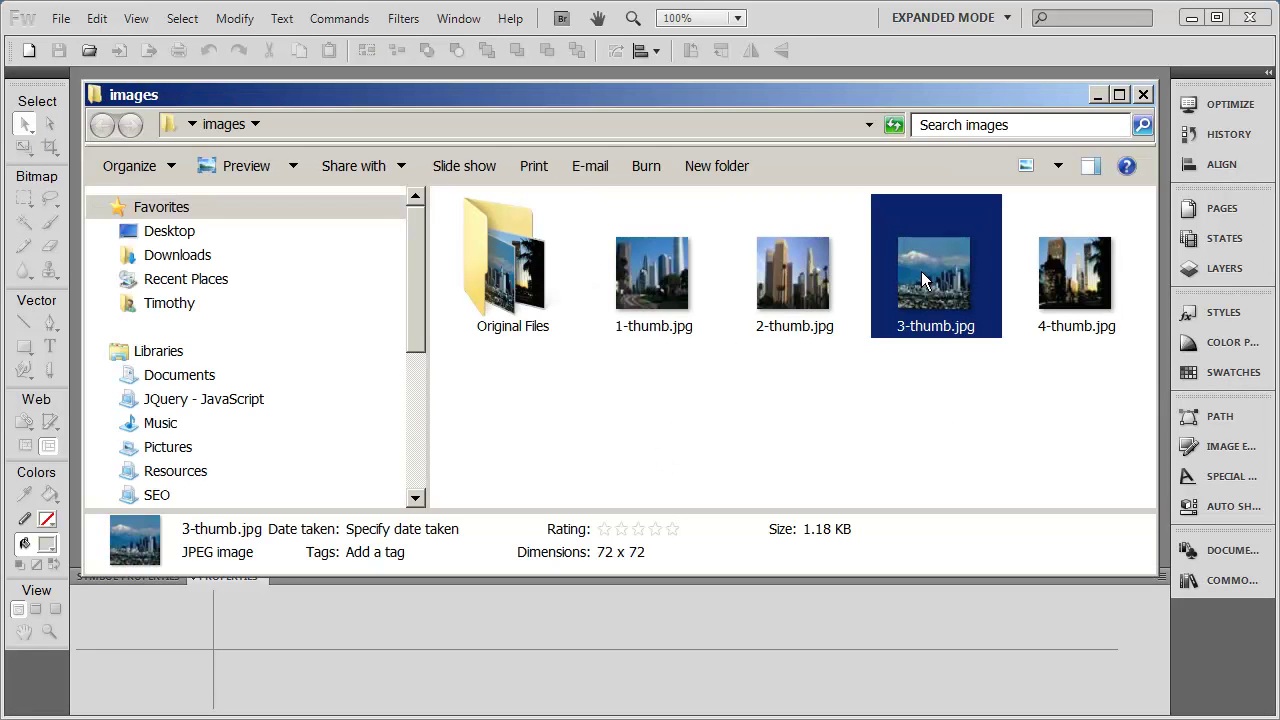
left_click(652, 285)
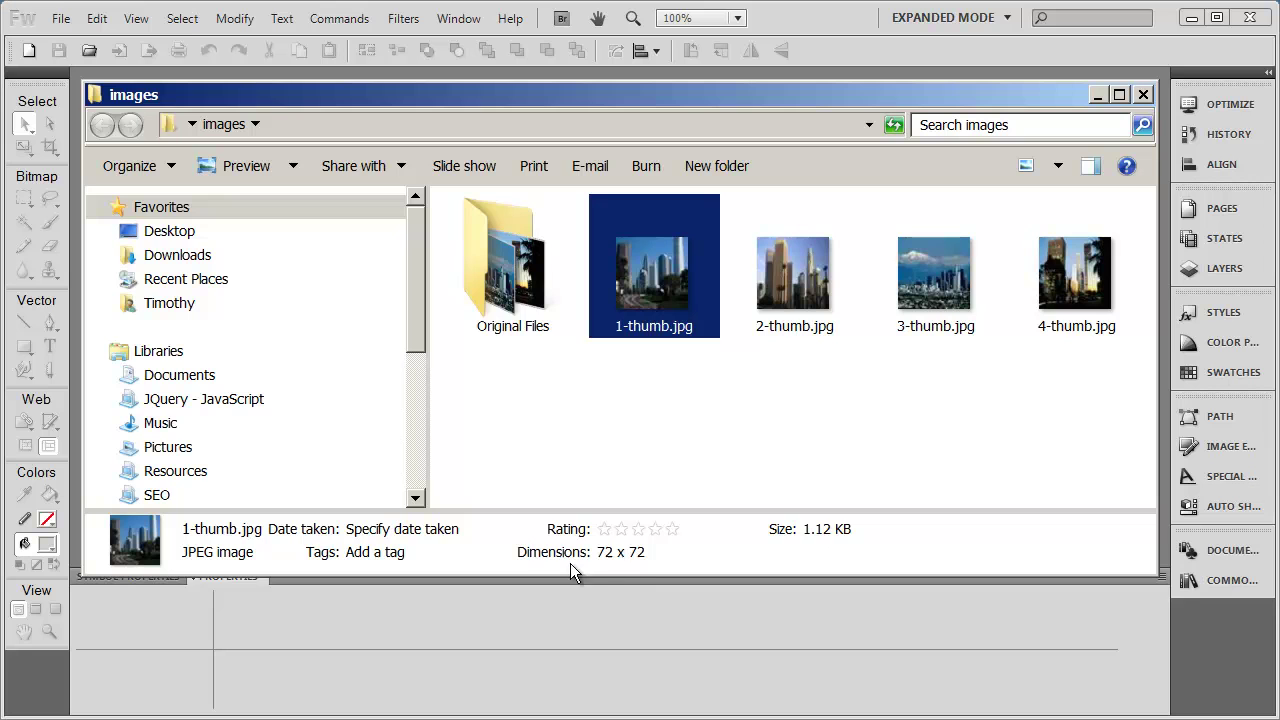
left_click(748, 435)
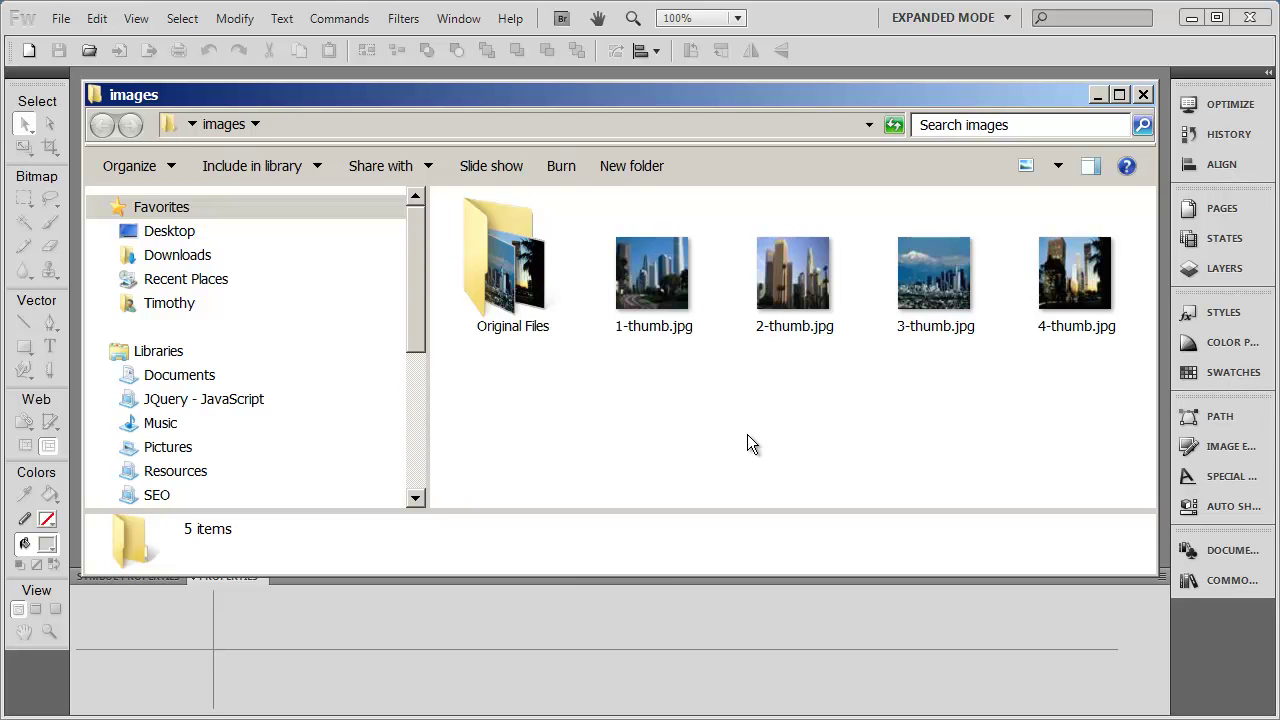
left_click(520, 278)
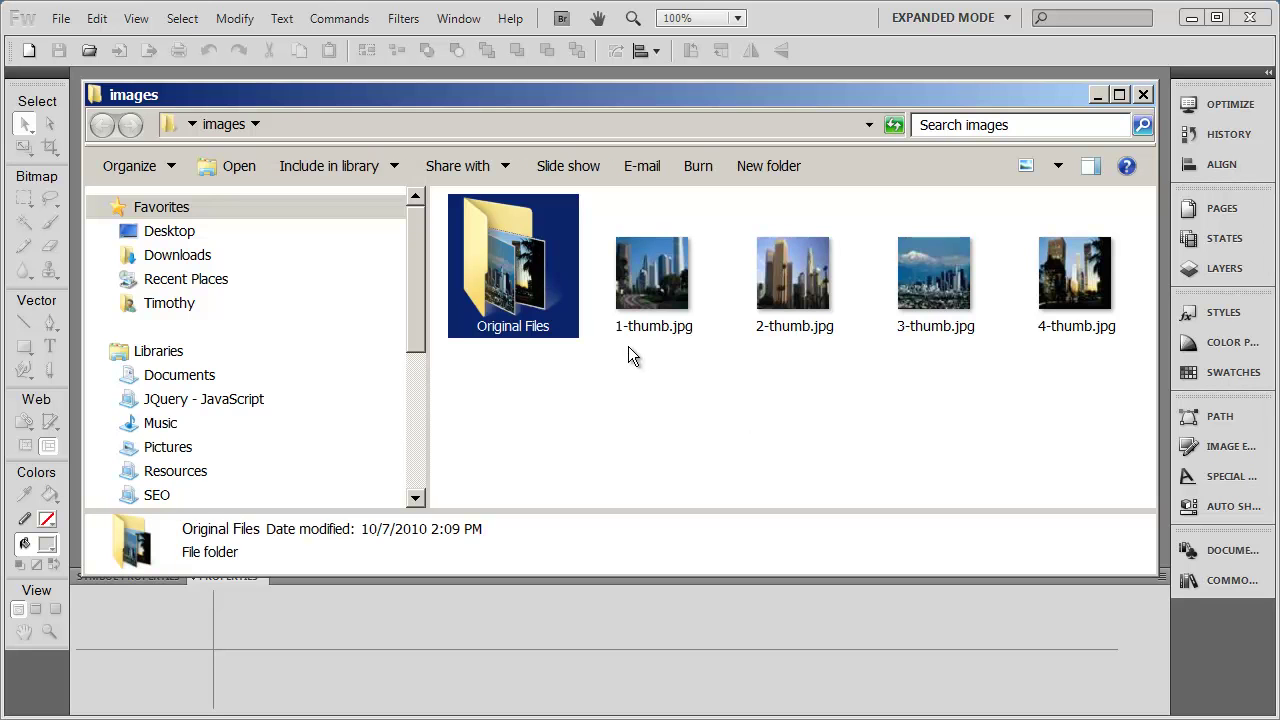
Cut 1.jpg–4.jpg from Original Files and paste them into the images folder.
double_click(517, 313)
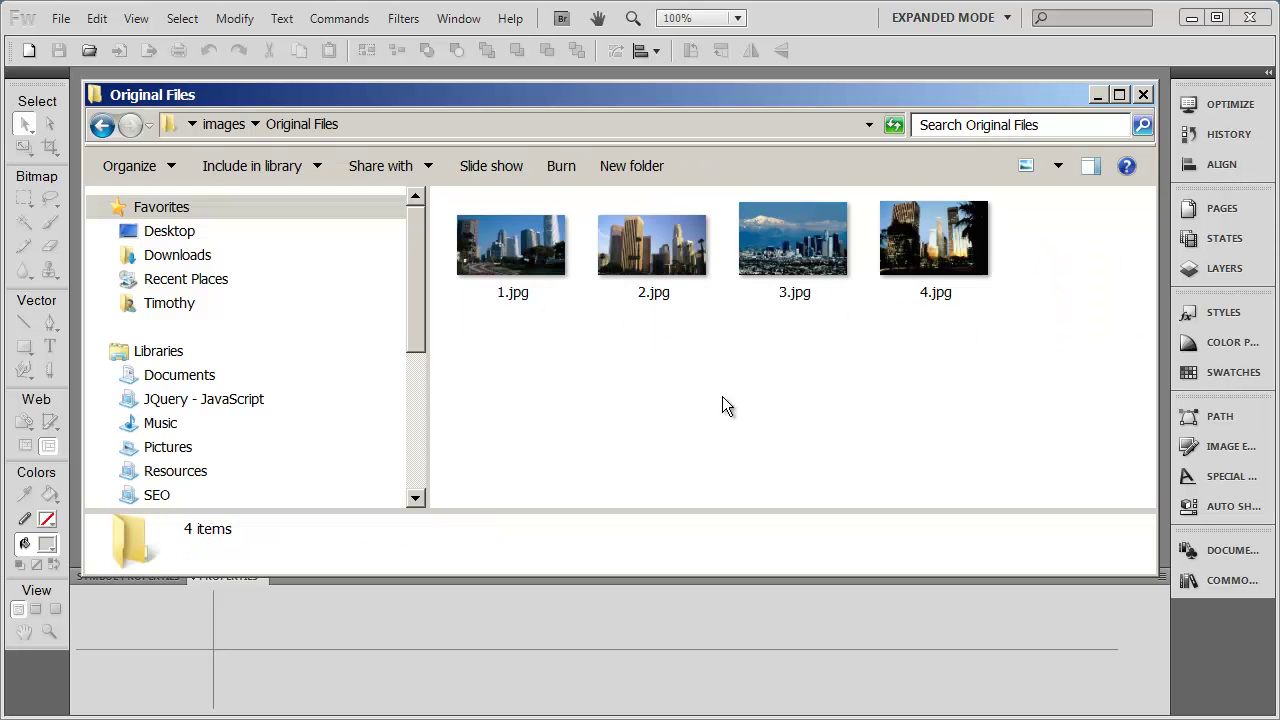
left_click_drag(1010, 375, 491, 257)
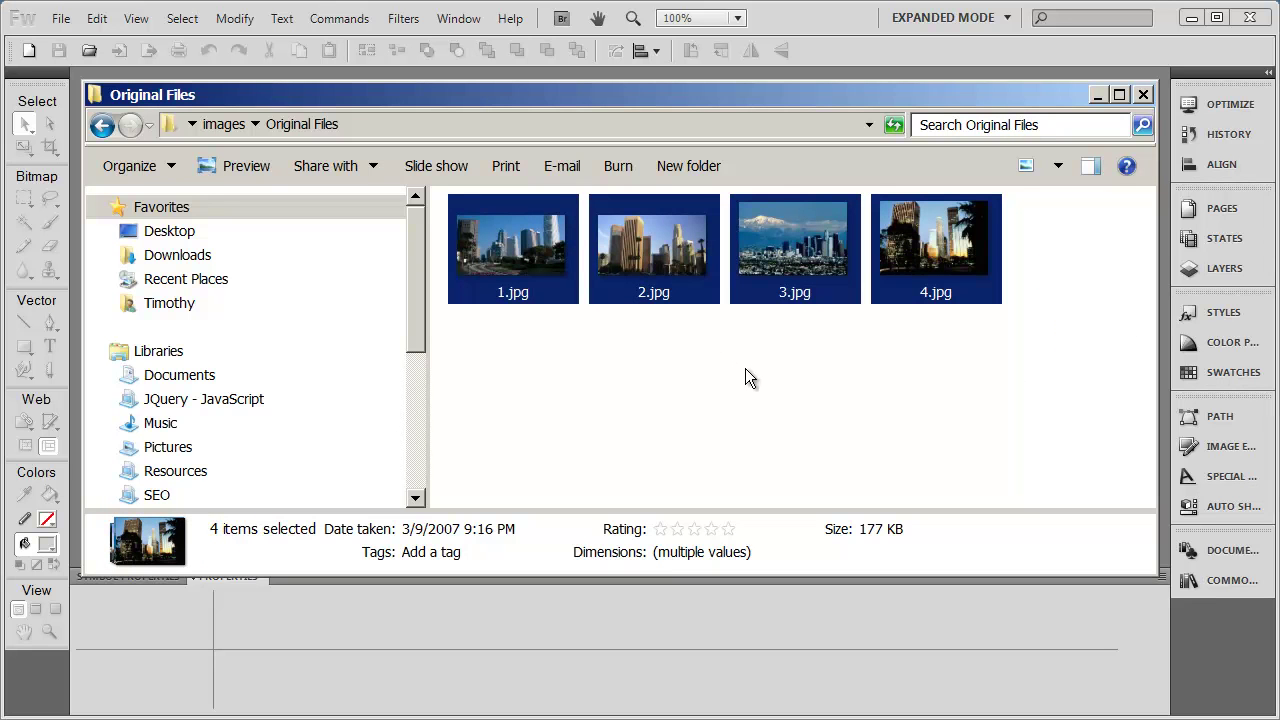
right_click(656, 258)
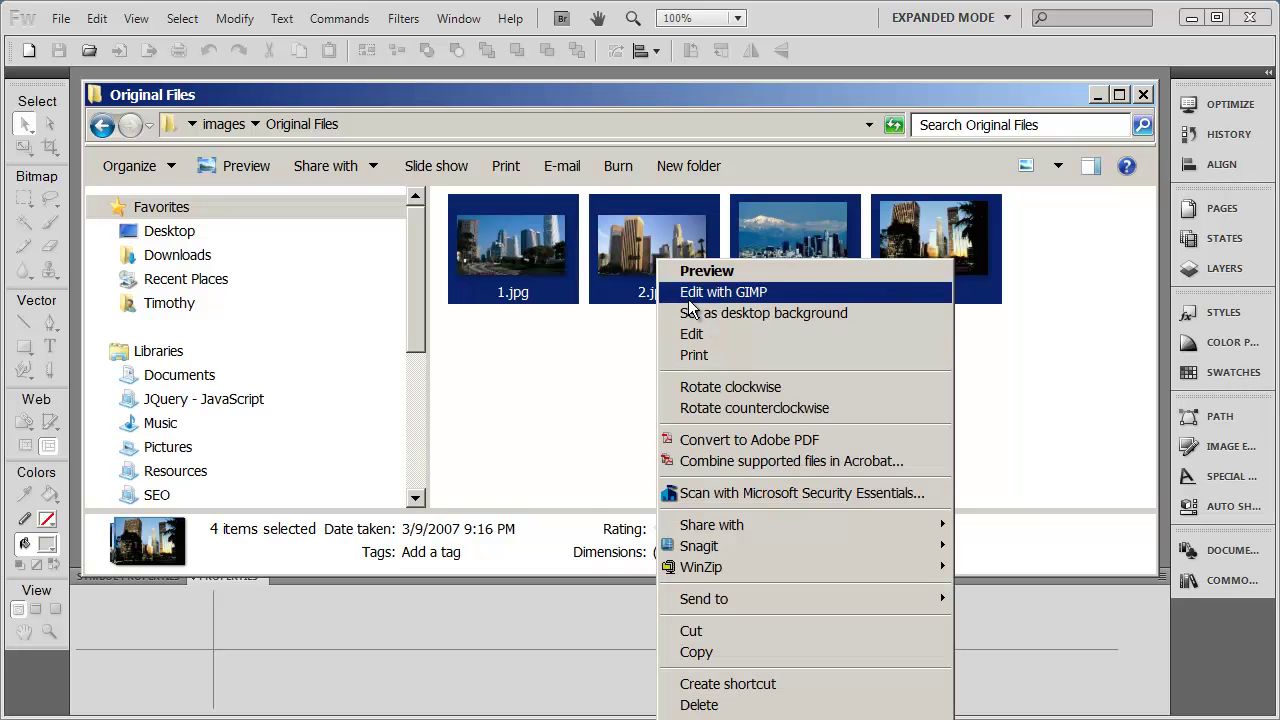
left_click(790, 630)
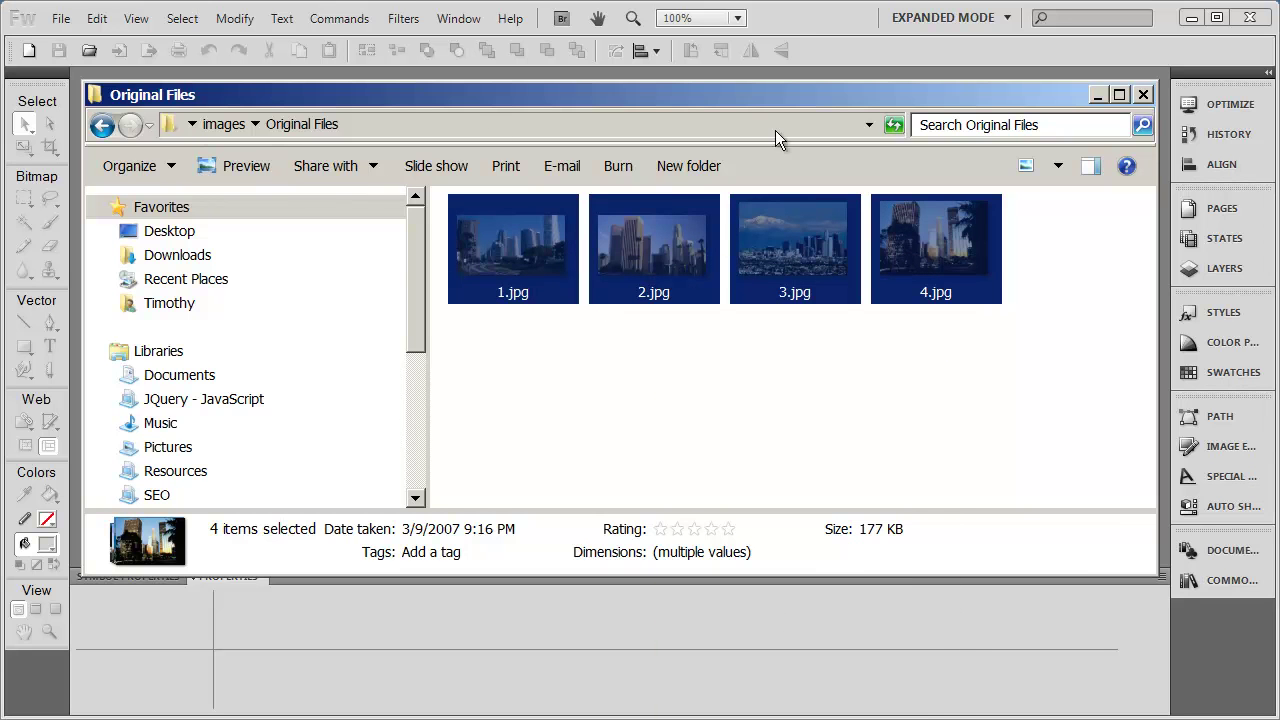
left_click(102, 124)
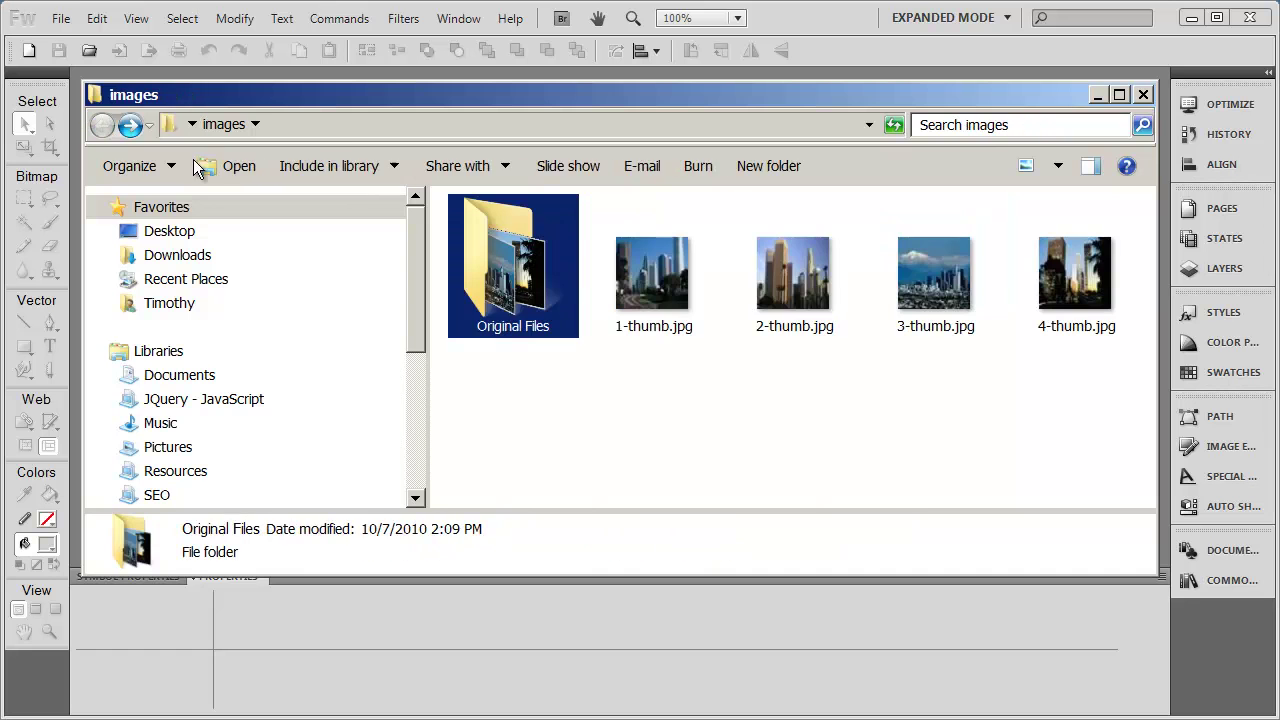
right_click(702, 394)
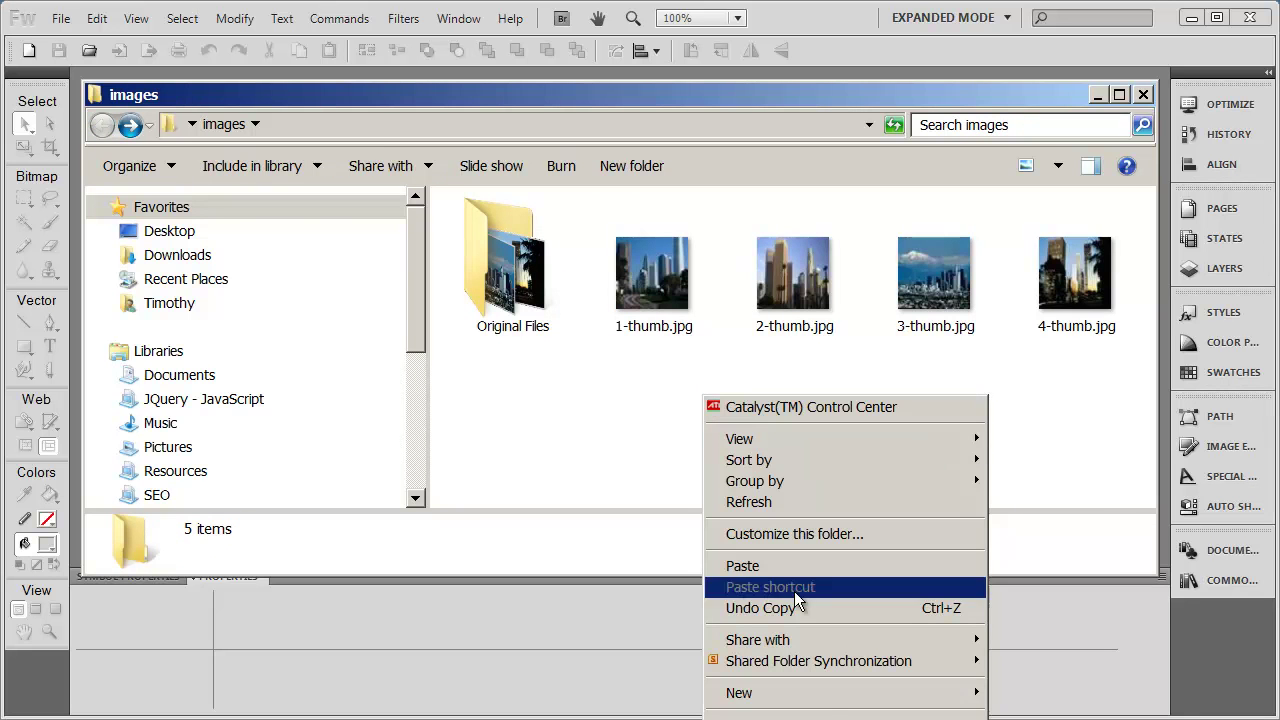
left_click(823, 565)
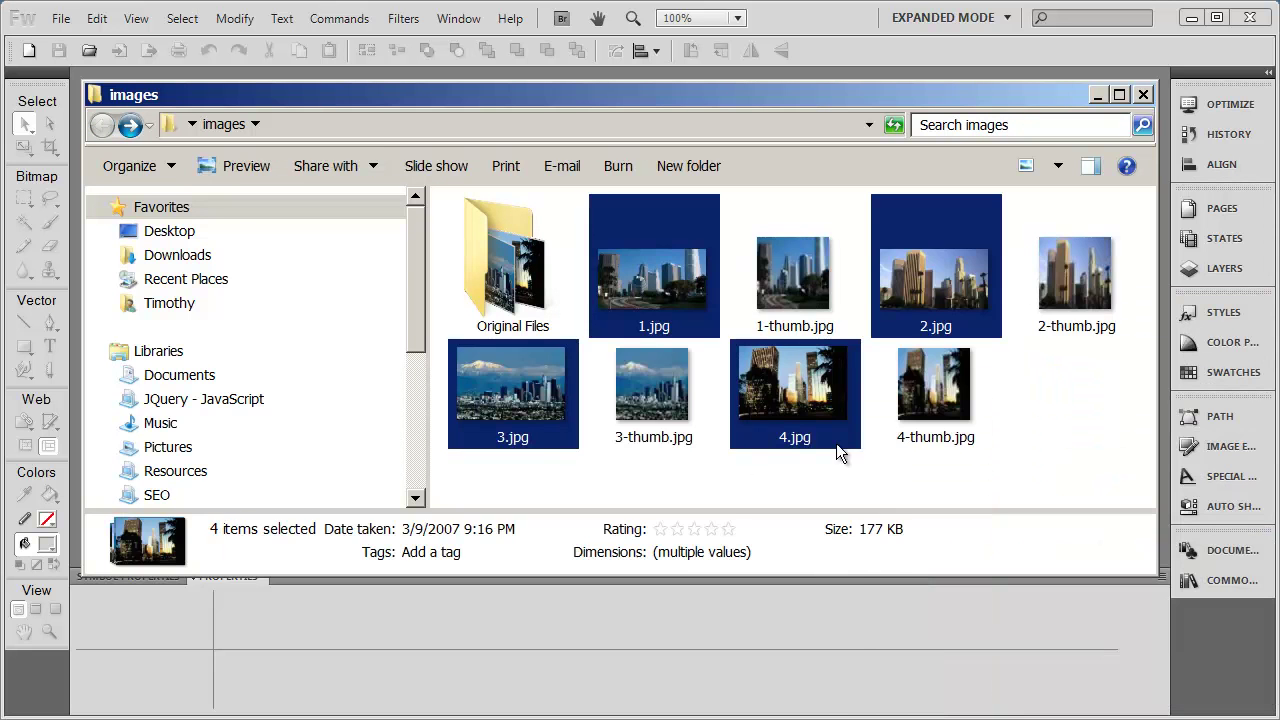
Delete the now-empty Original Files folder to the Recycle Bin.
left_click(1017, 464)
left_click(955, 388)
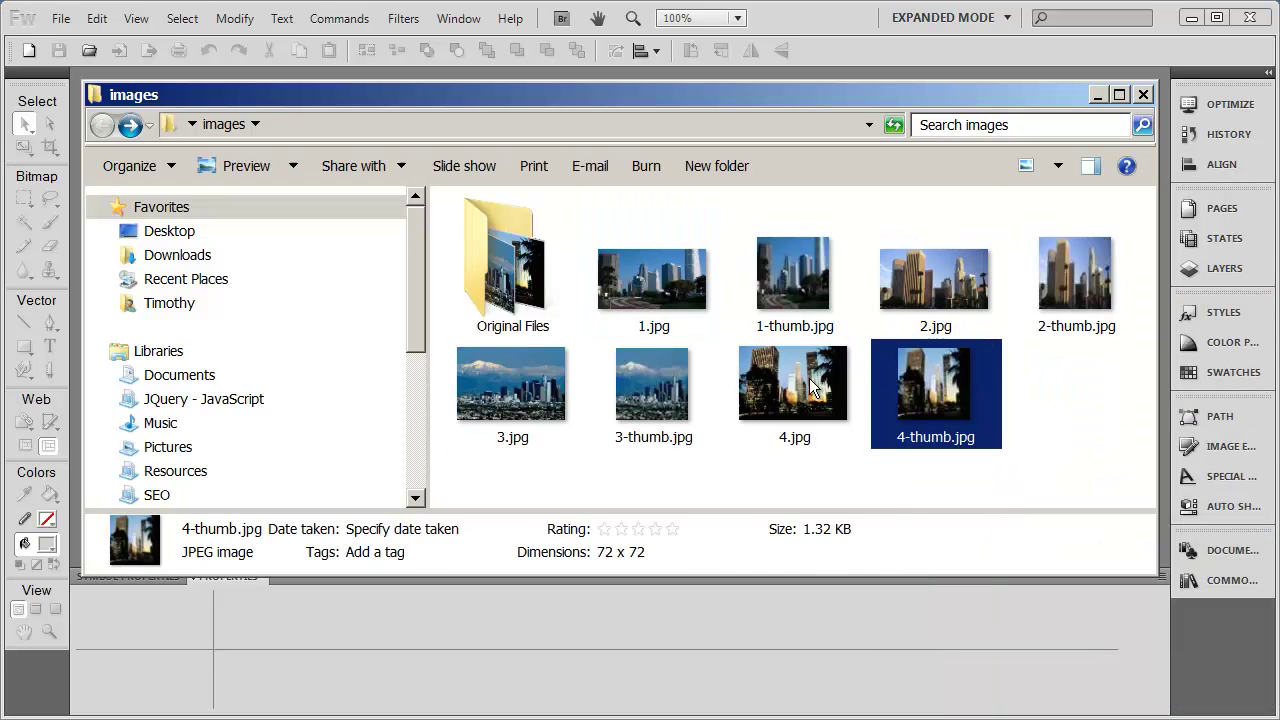
left_click(812, 390)
left_click(922, 390)
left_click(545, 283)
key("Delete")
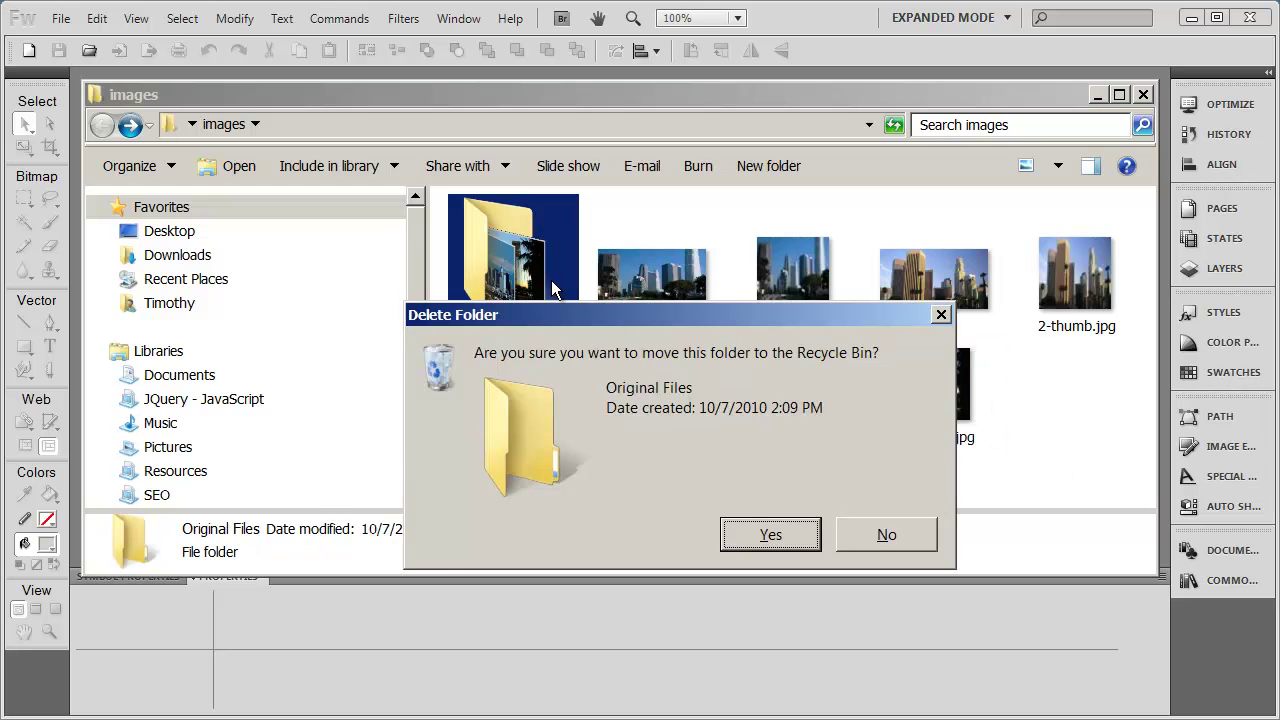
key("Return")
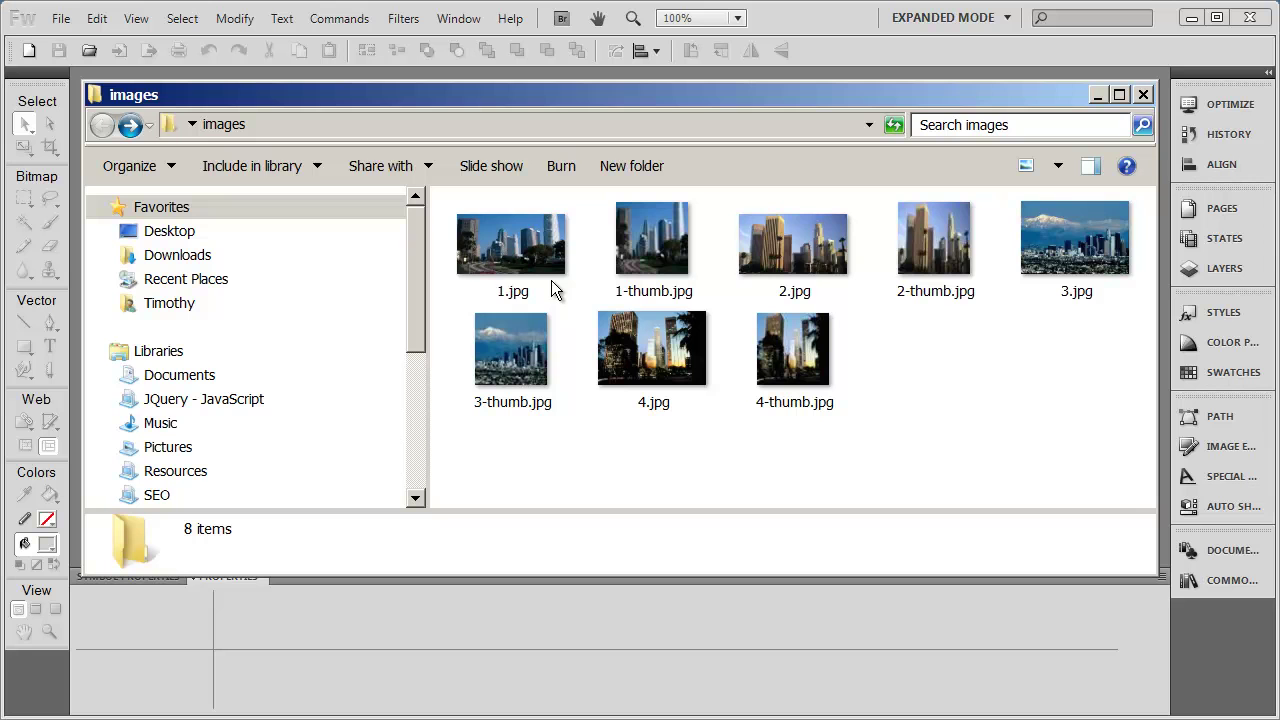
Compare 4.jpg and 1.jpg with their thumbnails in the details pane.
left_click(775, 352)
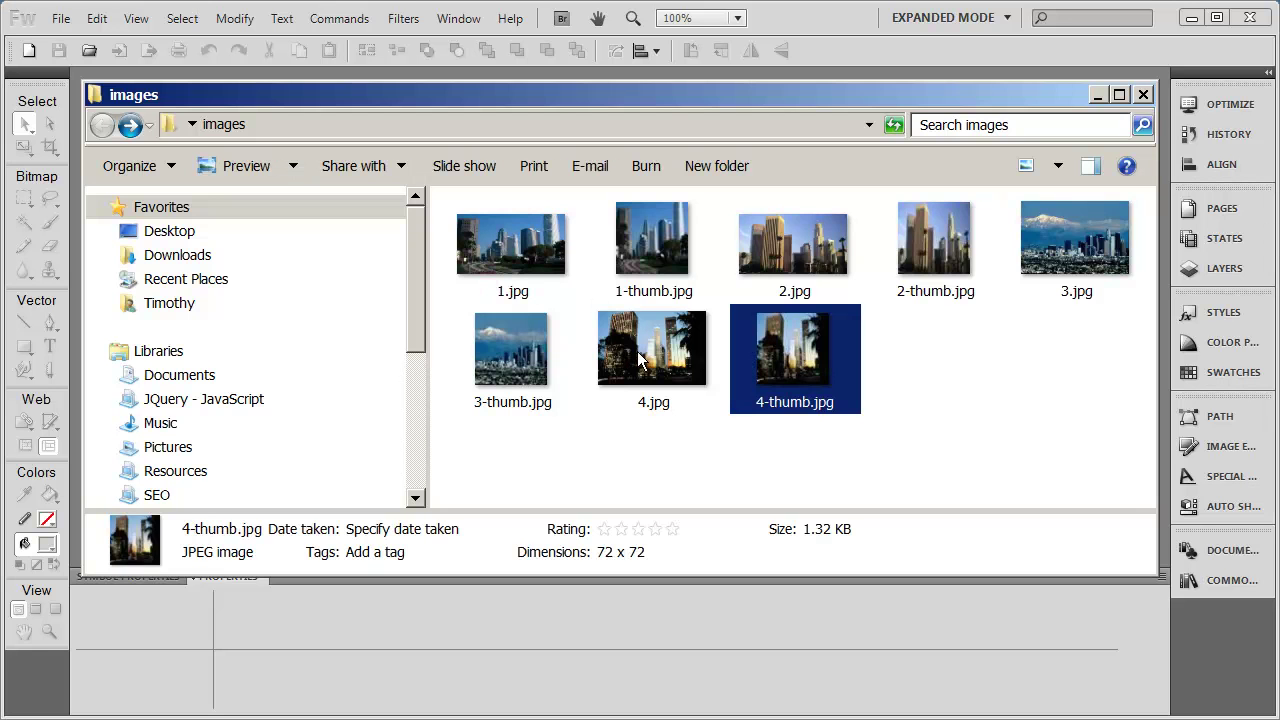
left_click(636, 354)
left_click(786, 355)
left_click(668, 355)
left_click(806, 356)
left_click(651, 250)
left_click(552, 246)
left_click(707, 260)
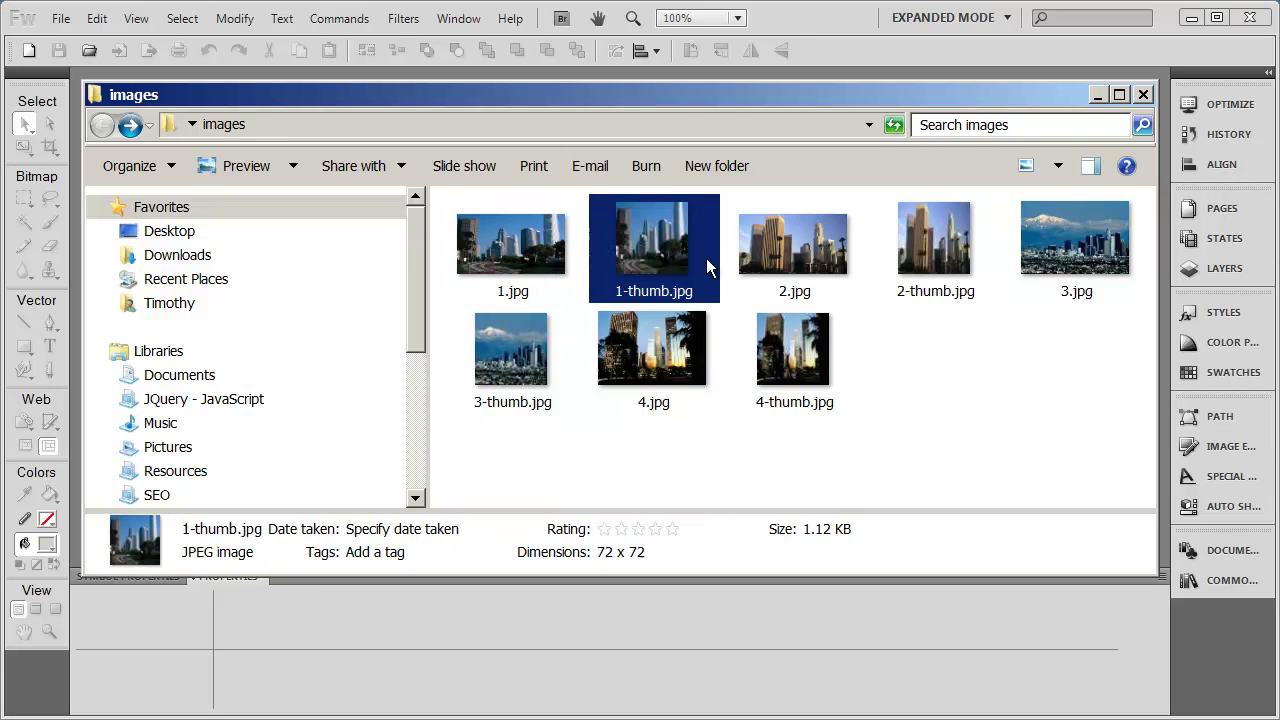
left_click(899, 398)
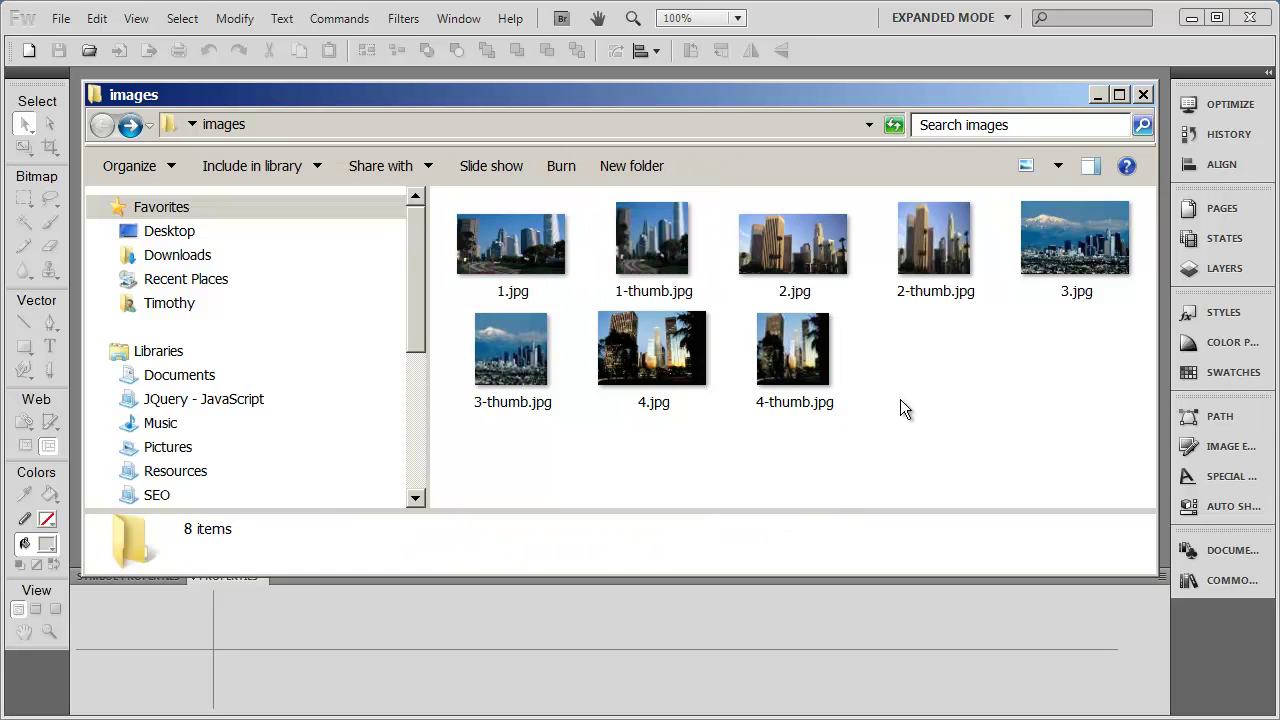